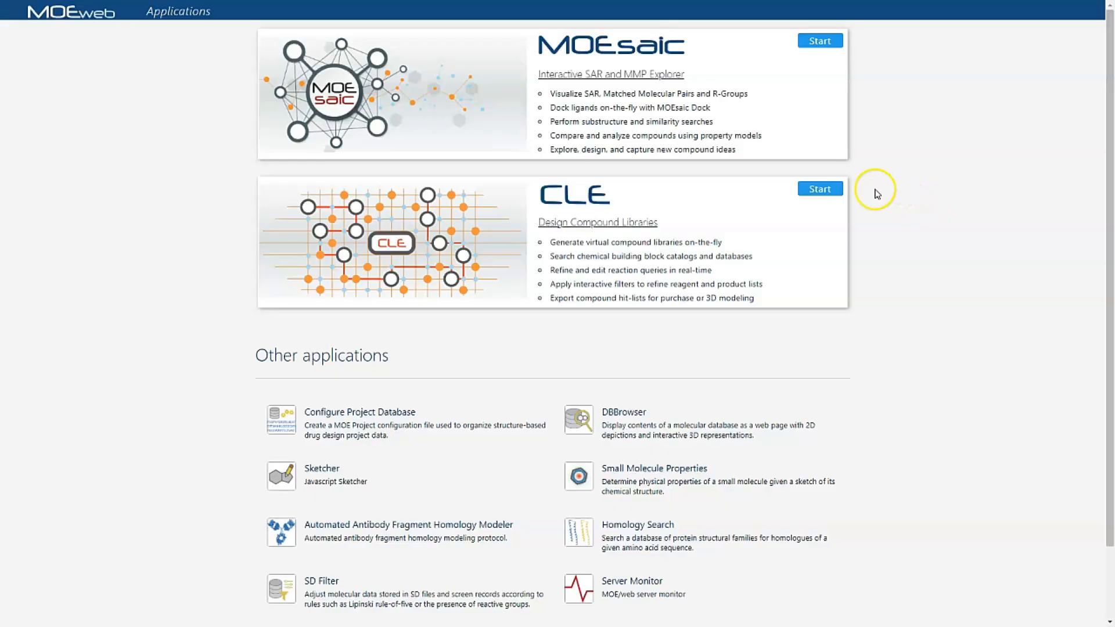
- Start the CLE application for designing compound libraries
click(812, 186)
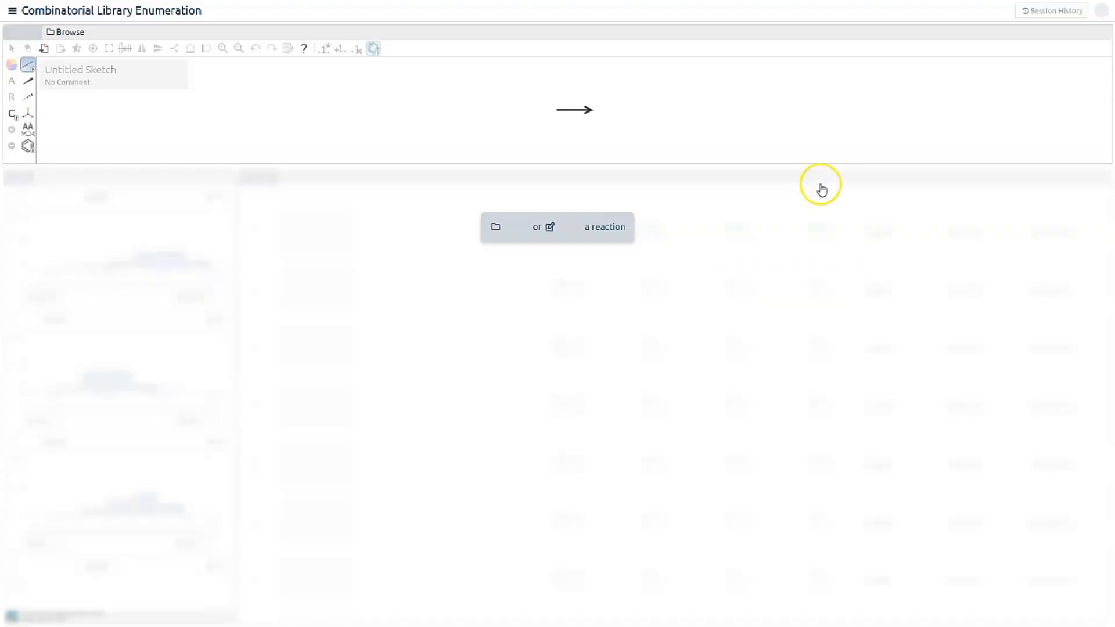
click(840, 122)
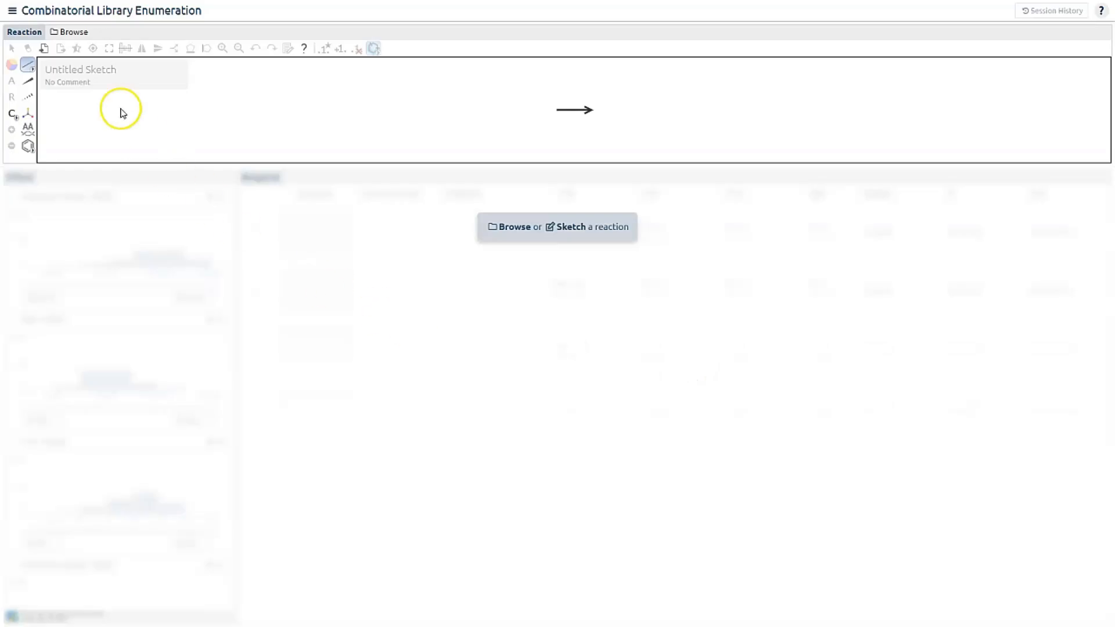
- Look through the predefined standard reactions and search them for "ugi"
click(74, 31)
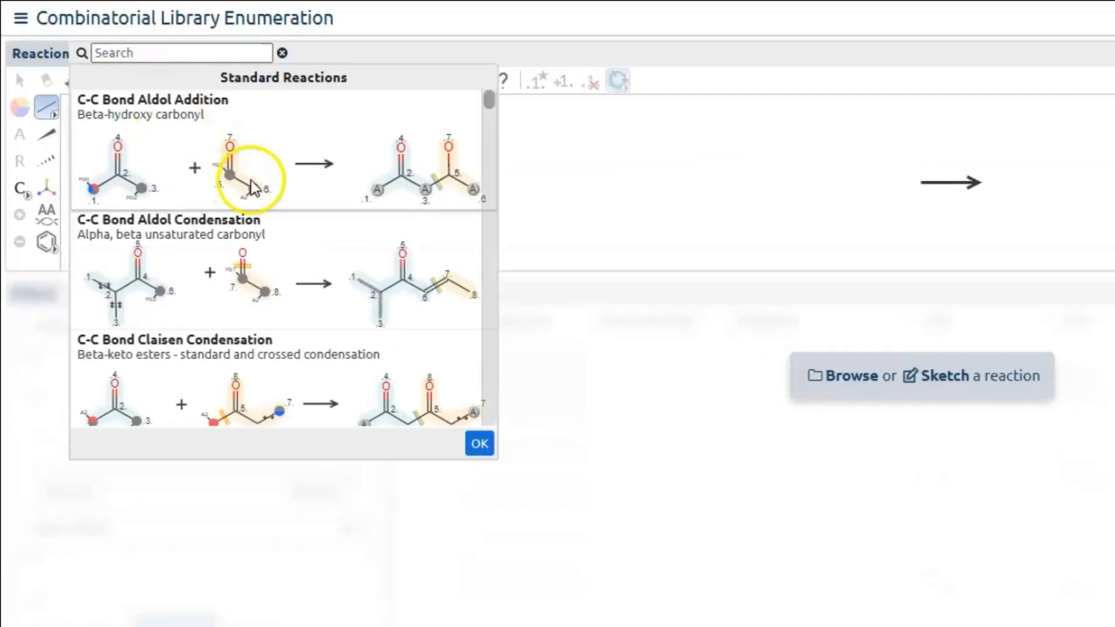
scroll(323, 218, down, 5)
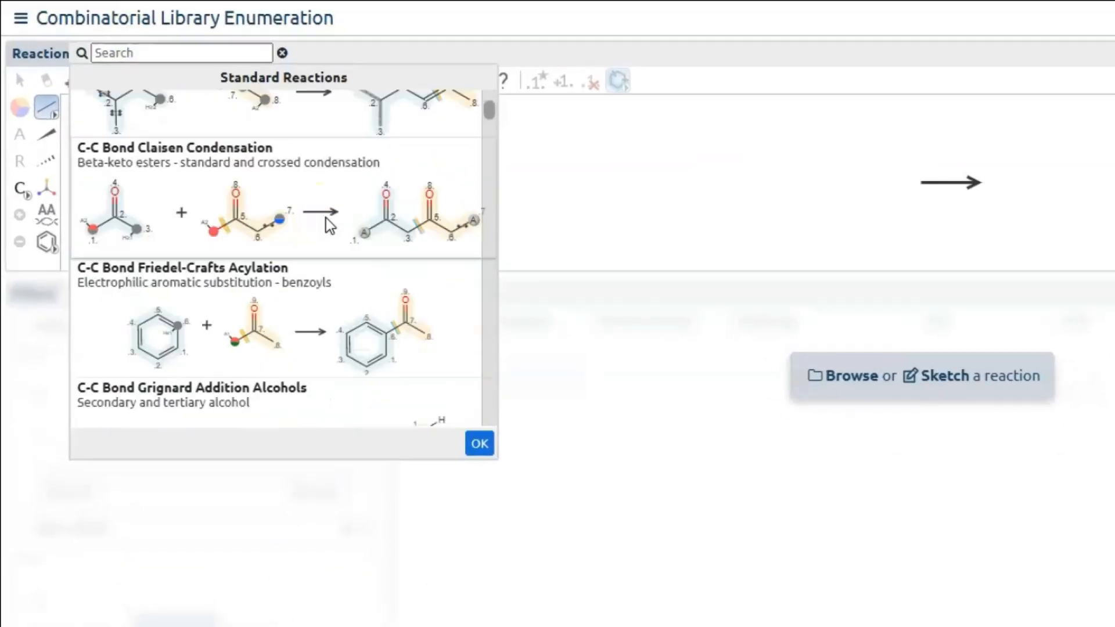
scroll(327, 219, down, 4)
scroll(327, 220, down, 4)
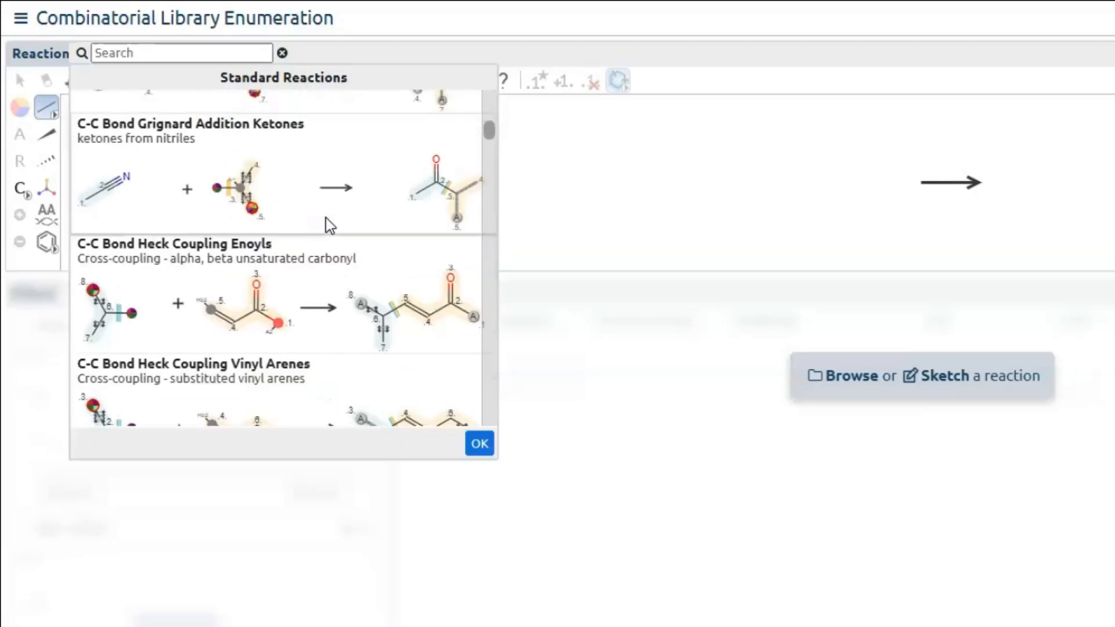
scroll(326, 219, down, 3)
scroll(326, 218, down, 3)
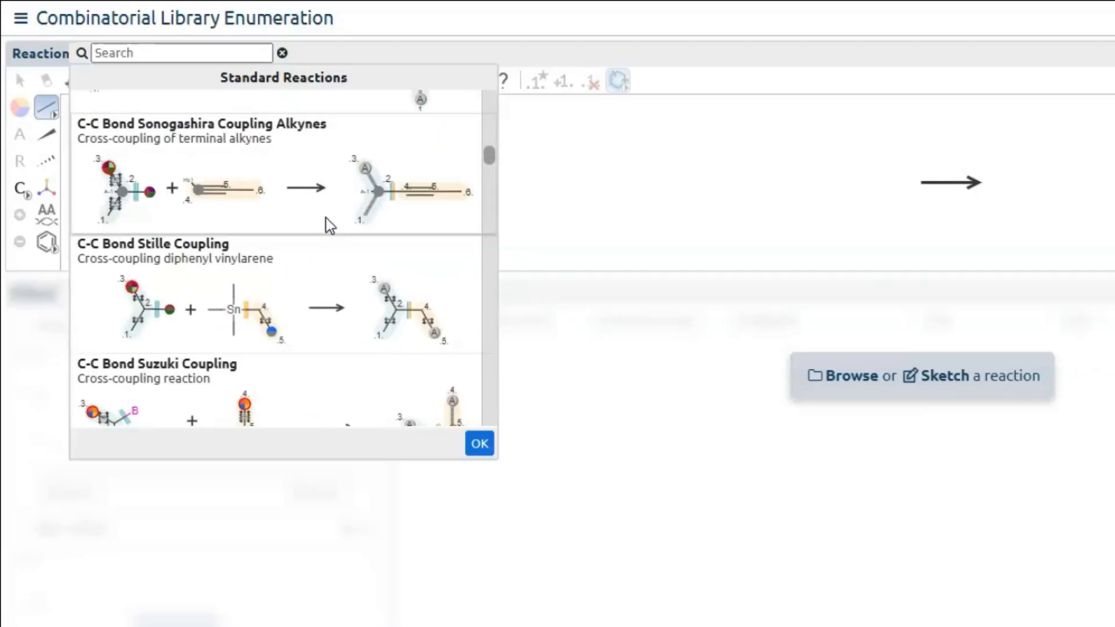
scroll(326, 218, down, 8)
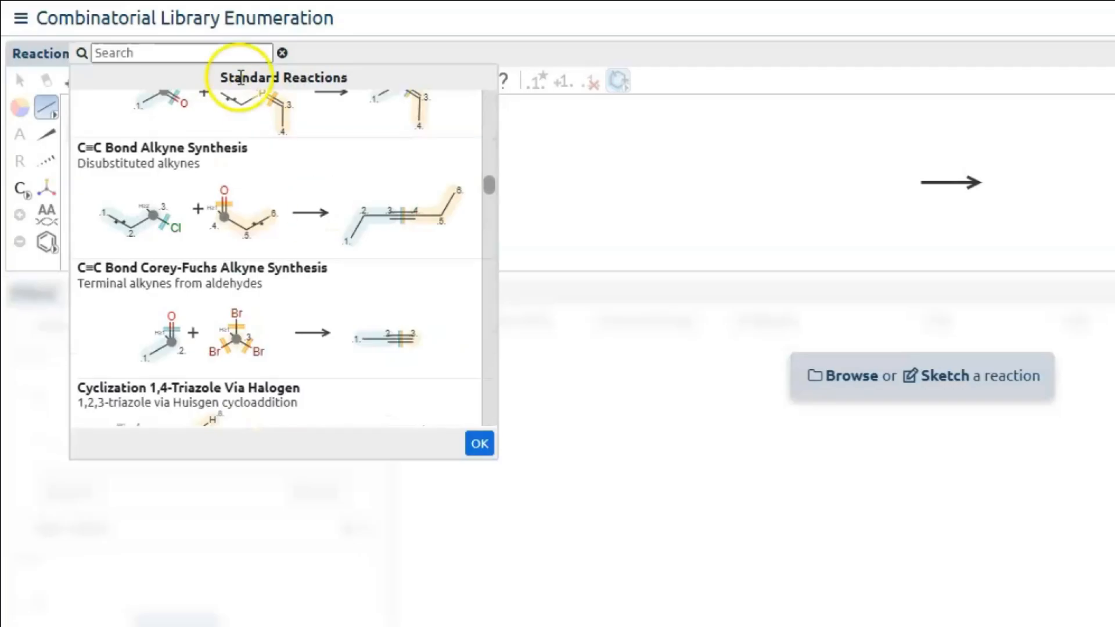
click(234, 53)
text(ugi)
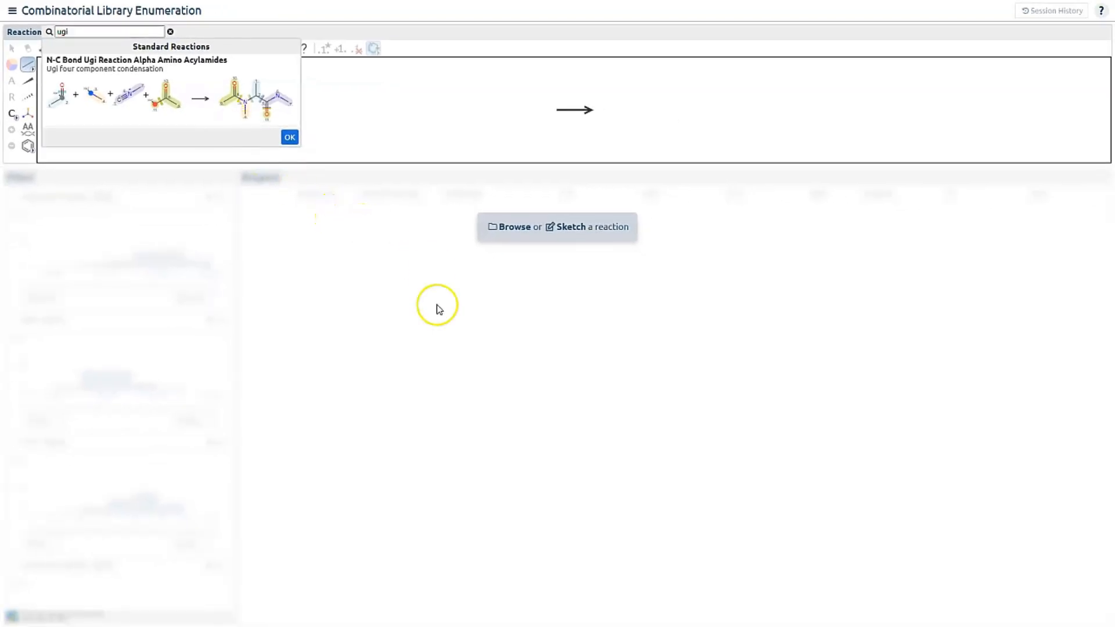
click(446, 338)
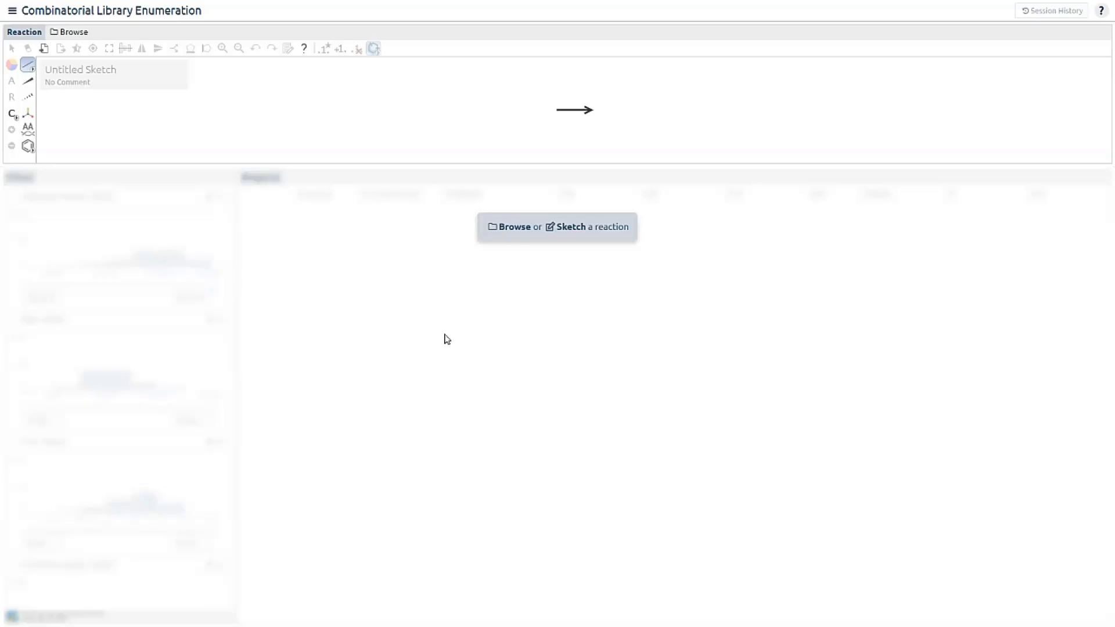
- Import quinazolinedione_scaffold.mol as the reaction product and enlarge the sketching area to fit the structure
click(42, 50)
click(462, 234)
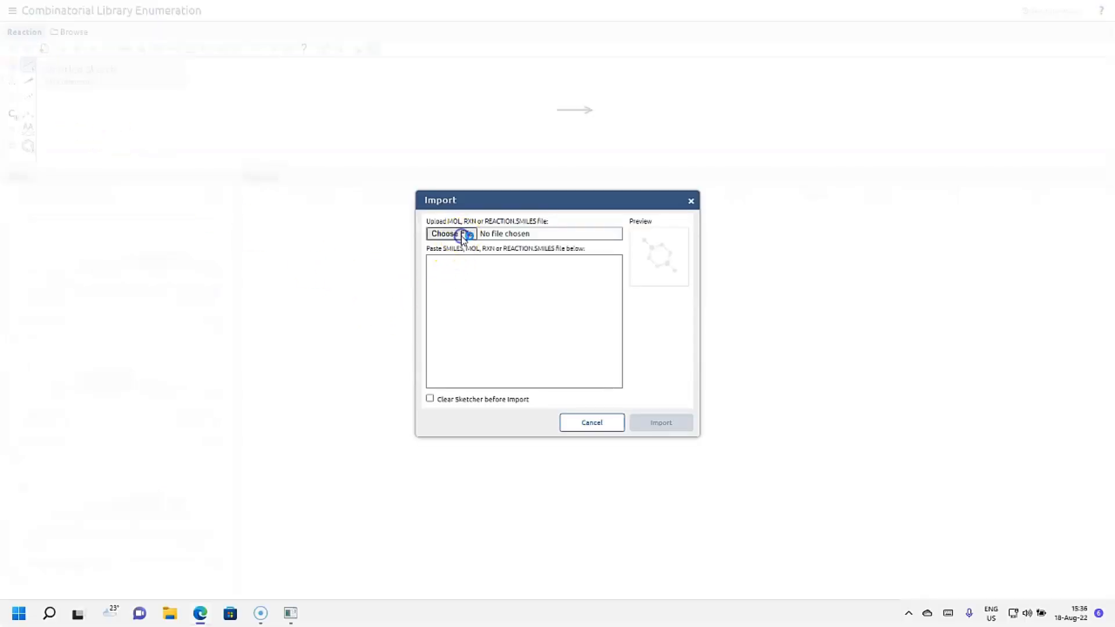
text(qui)
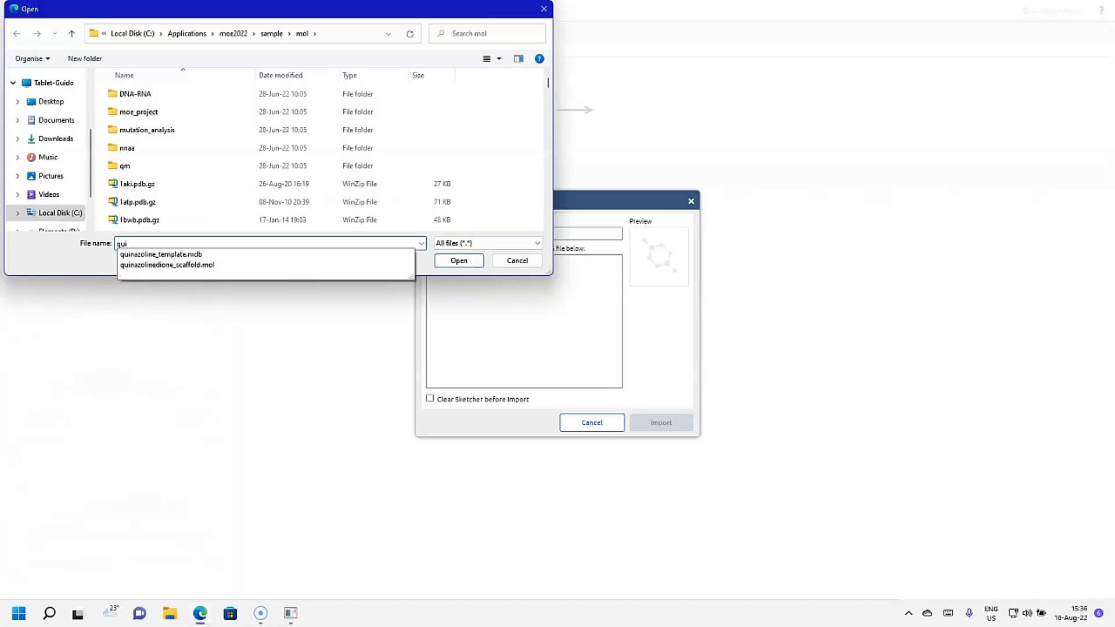
click(251, 264)
click(458, 261)
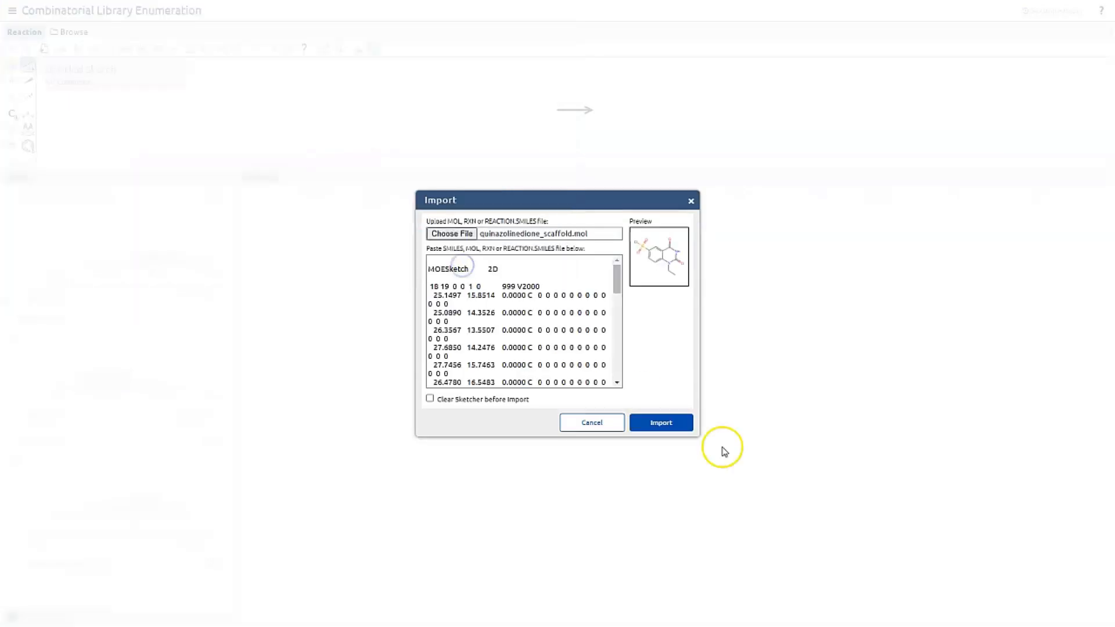
click(661, 423)
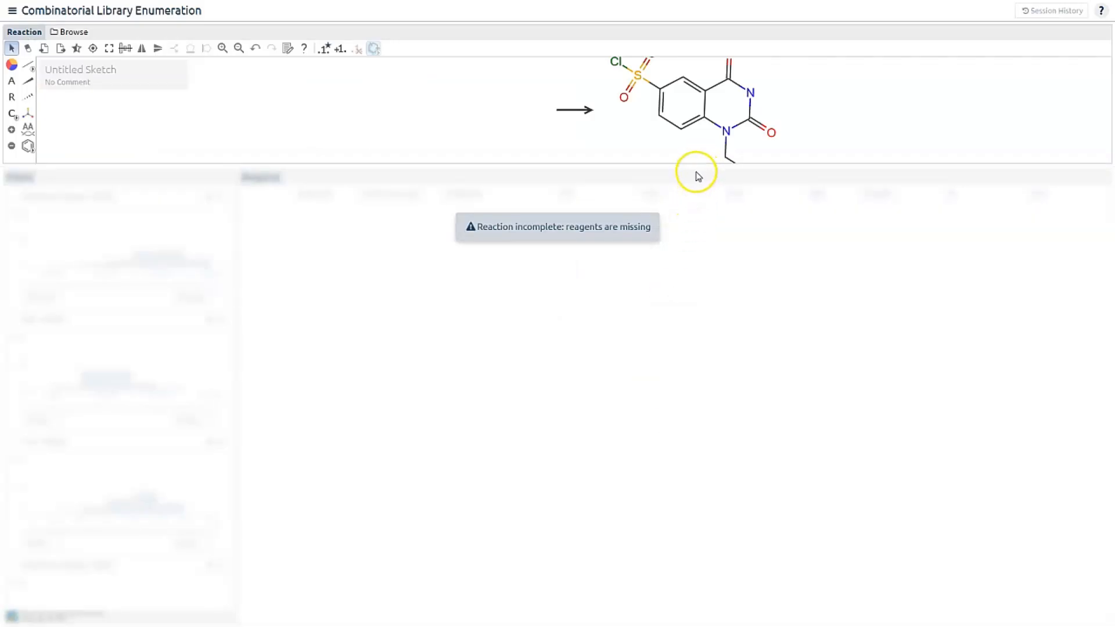
drag(696, 169, 690, 249)
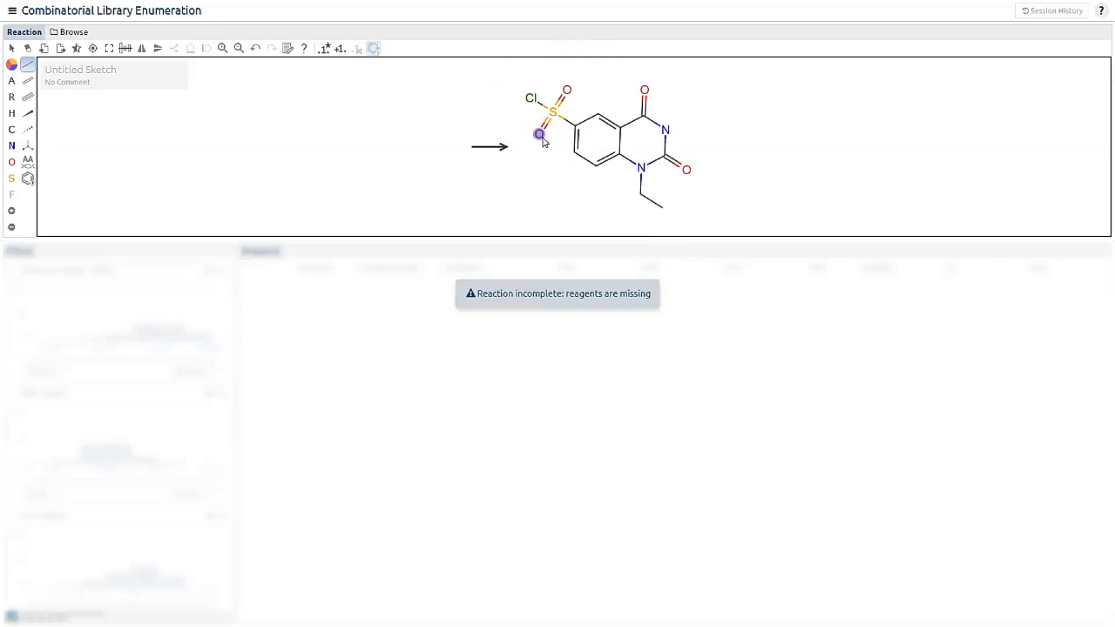
- Copy the whole quinazolinedione sulfonyl chloride structure from the product side to the reagent side of the reaction arrow
click(491, 145)
click(11, 48)
click(108, 83)
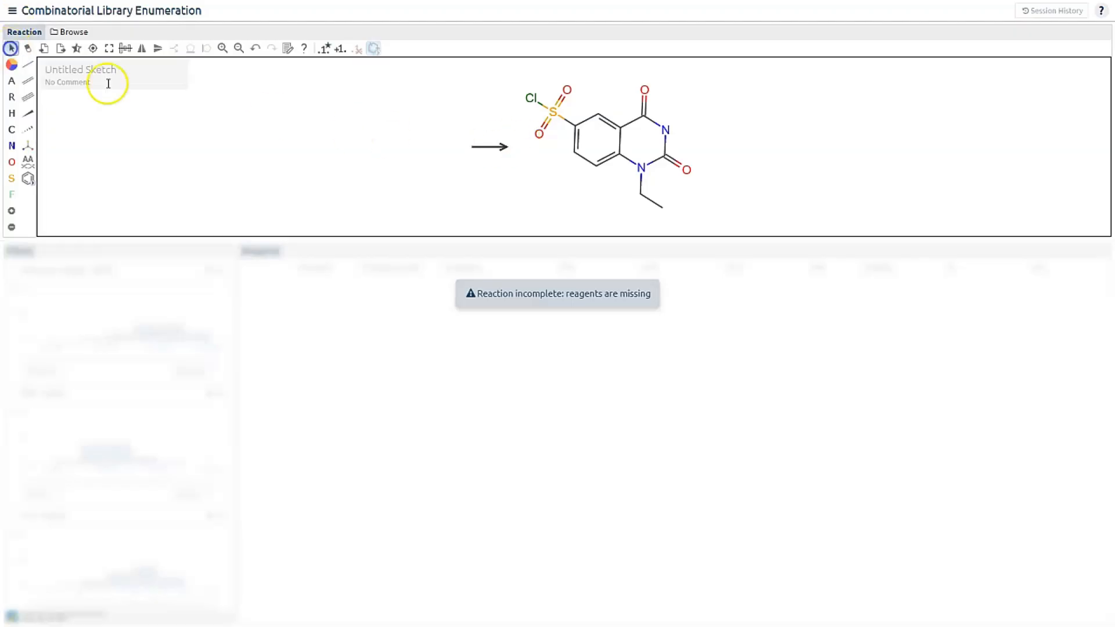
drag(517, 67, 719, 219)
click(488, 207)
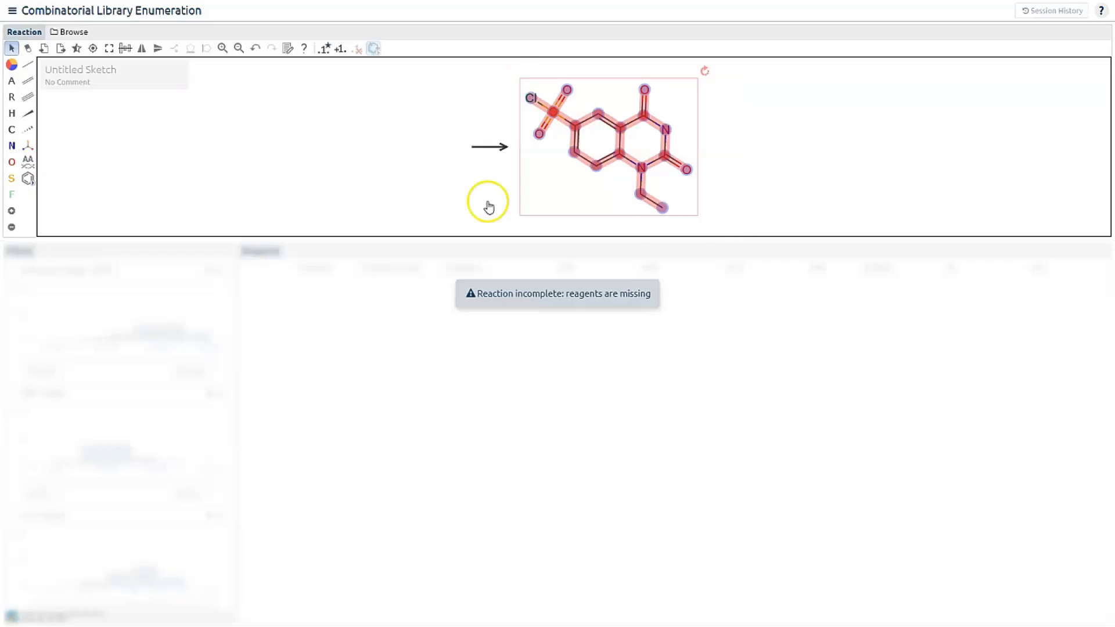
click(227, 172)
key(ctrl+v)
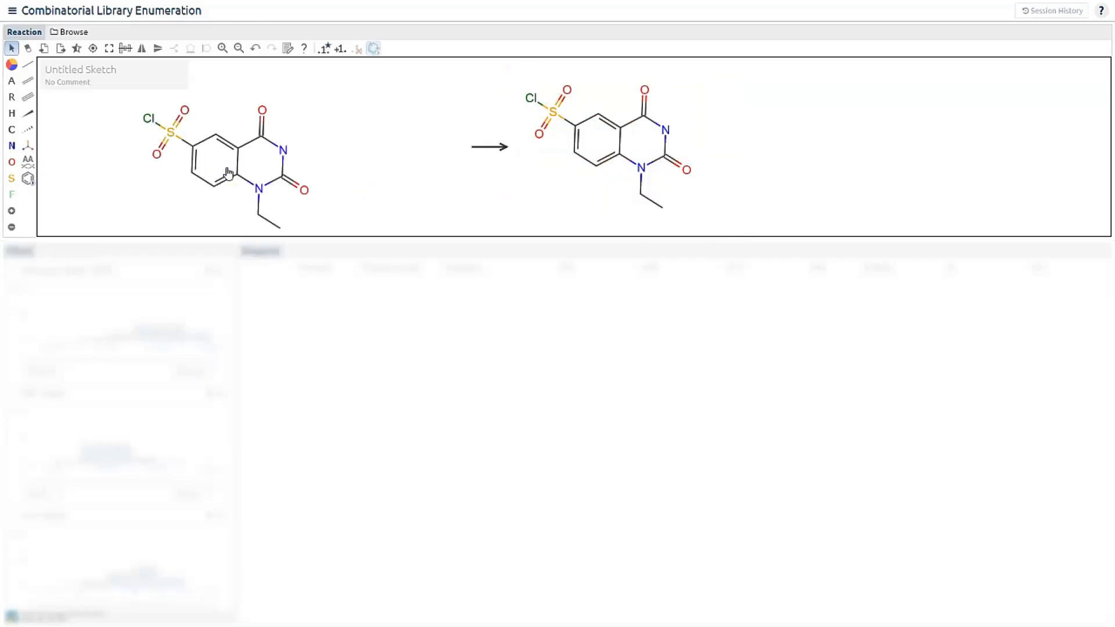
- Sketch a methylamine reagent, a nitrogen with a single-bonded carbon, beside the sulfonyl chloride reagent
click(12, 146)
click(91, 137)
click(28, 64)
click(92, 136)
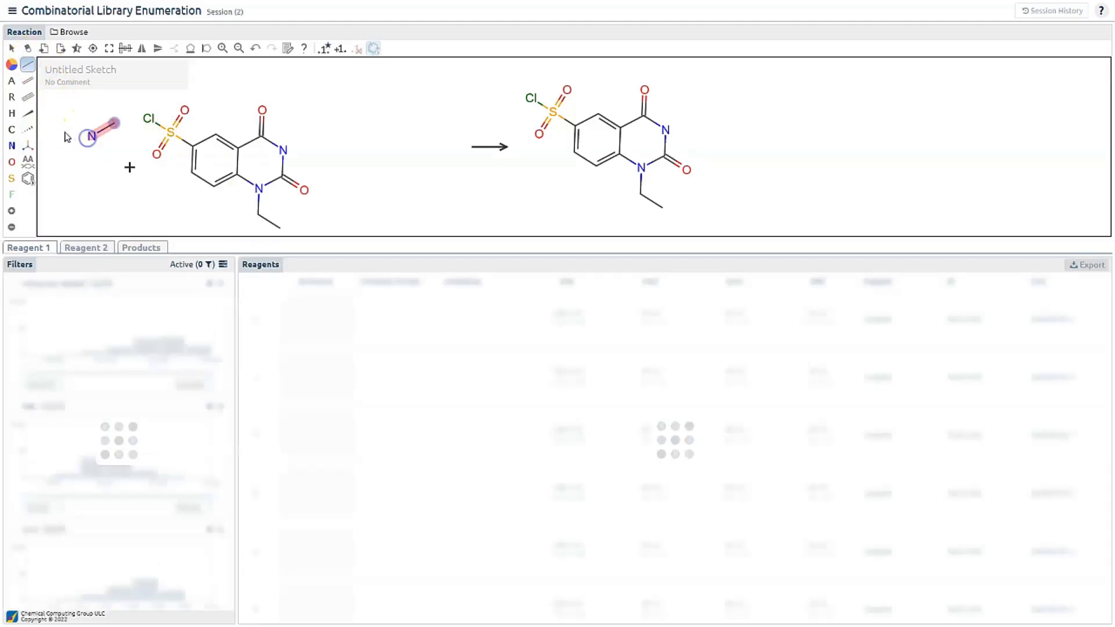
- Replace the product's chlorine with nitrogen and attach a methyl group to it, forming the N-methyl sulfonamide
click(12, 145)
click(531, 99)
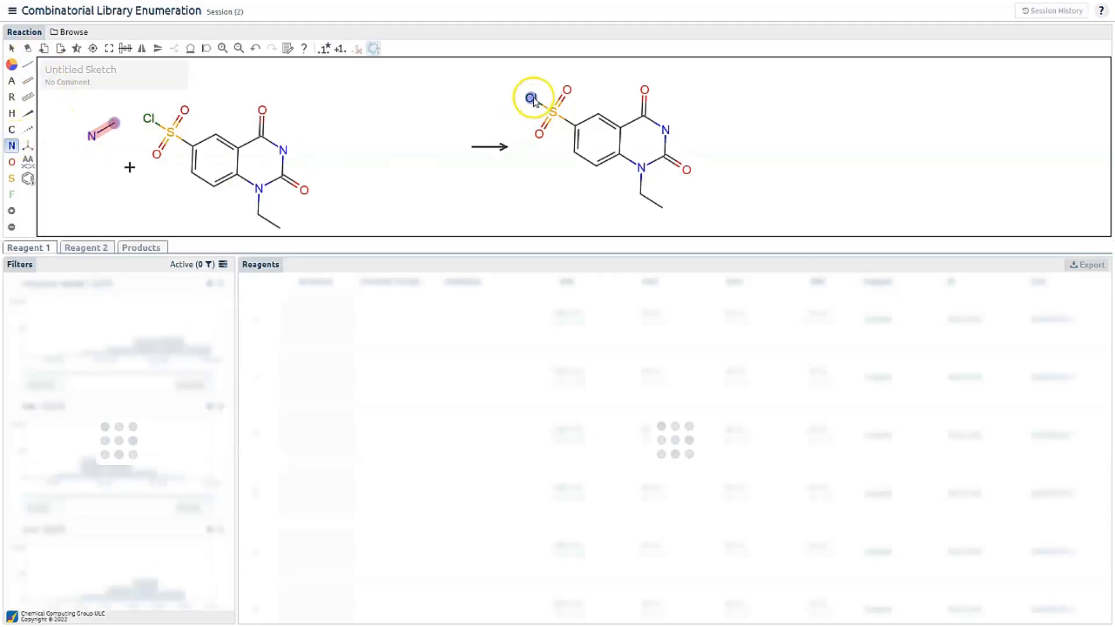
click(28, 64)
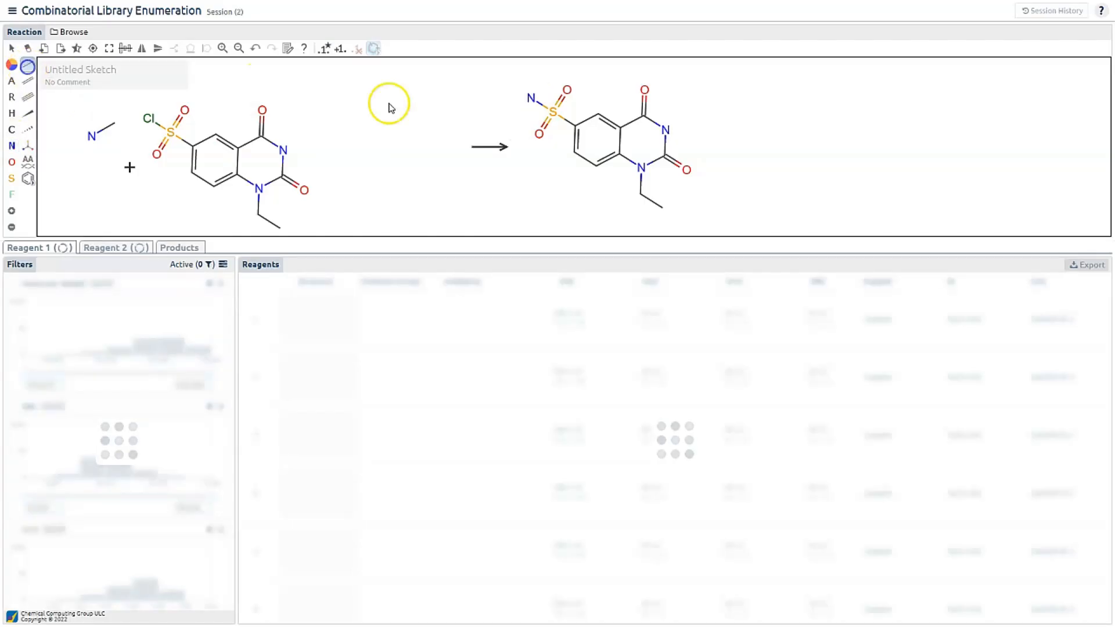
click(526, 105)
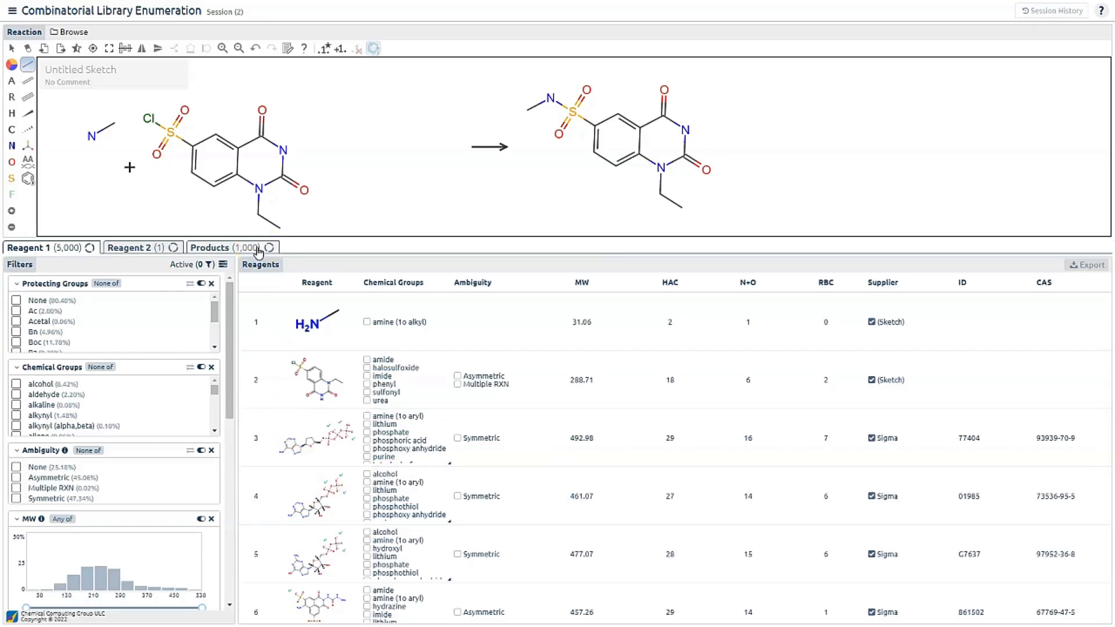
- Check the Sigma reagent catalog and its weight and RBC filter settings, and close the catalog view
click(12, 13)
click(38, 32)
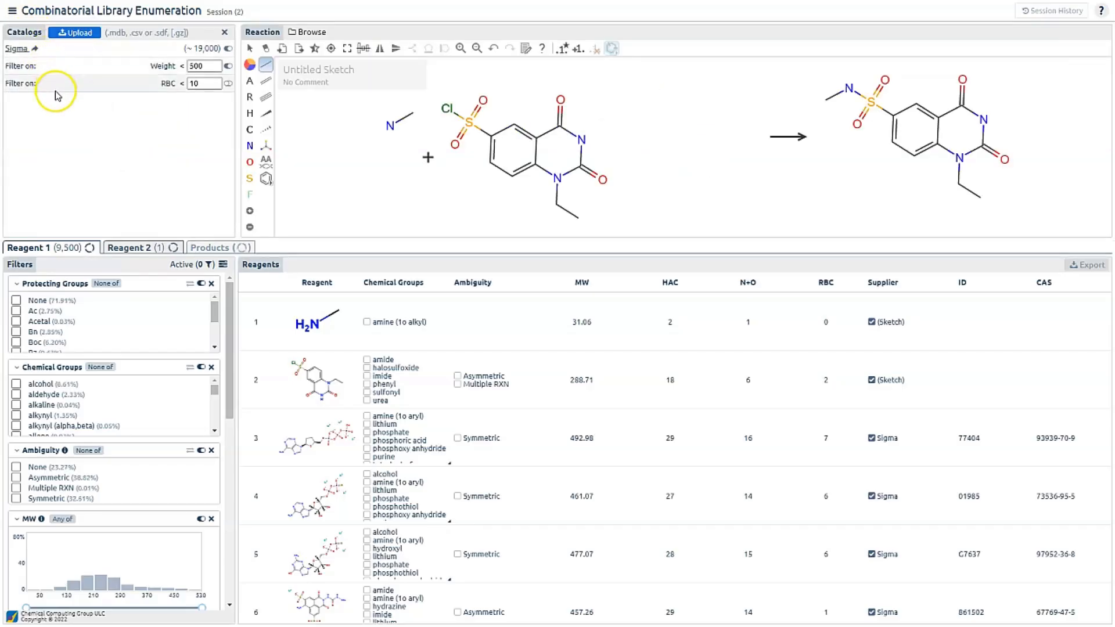
click(224, 32)
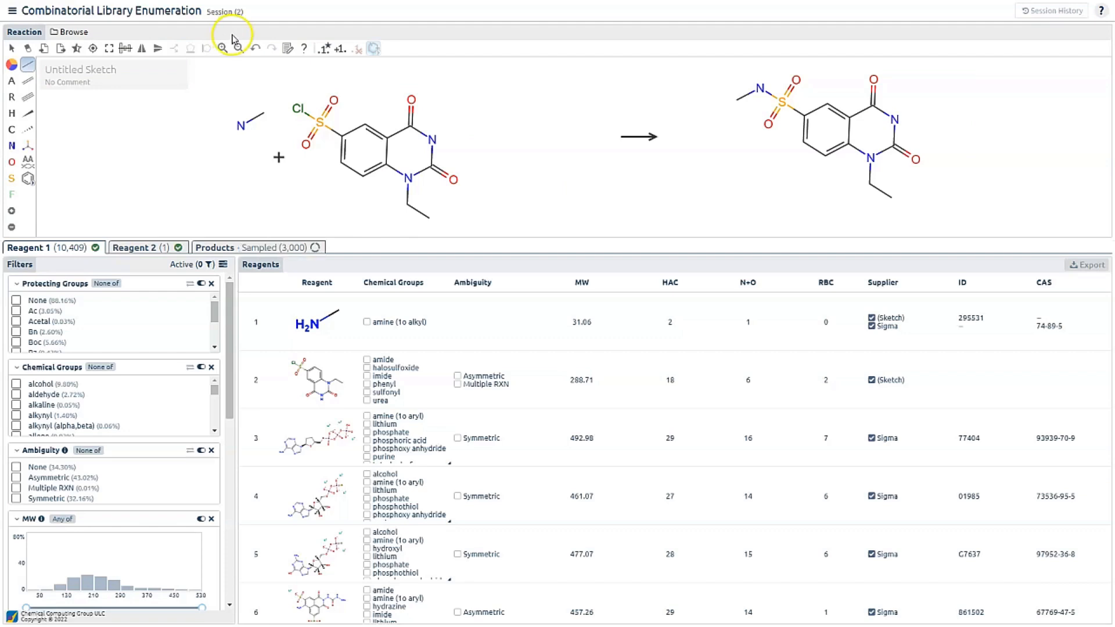
- Automatically map the atoms between the reagents and the product, and look through the enumerated products
click(270, 248)
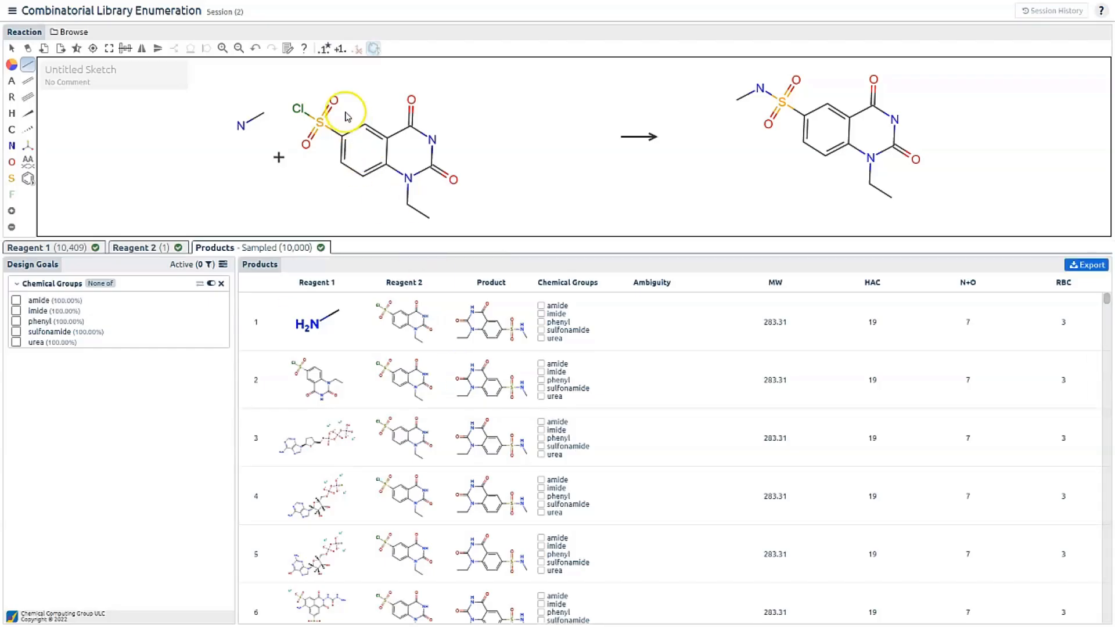
click(324, 49)
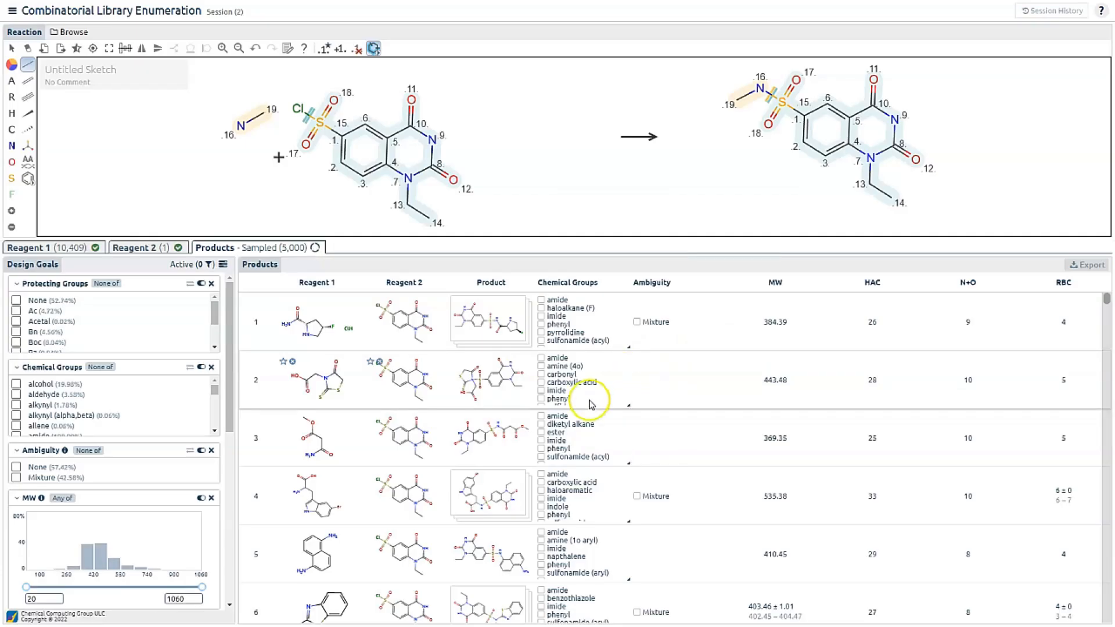
scroll(590, 403, down, 4)
scroll(591, 403, down, 3)
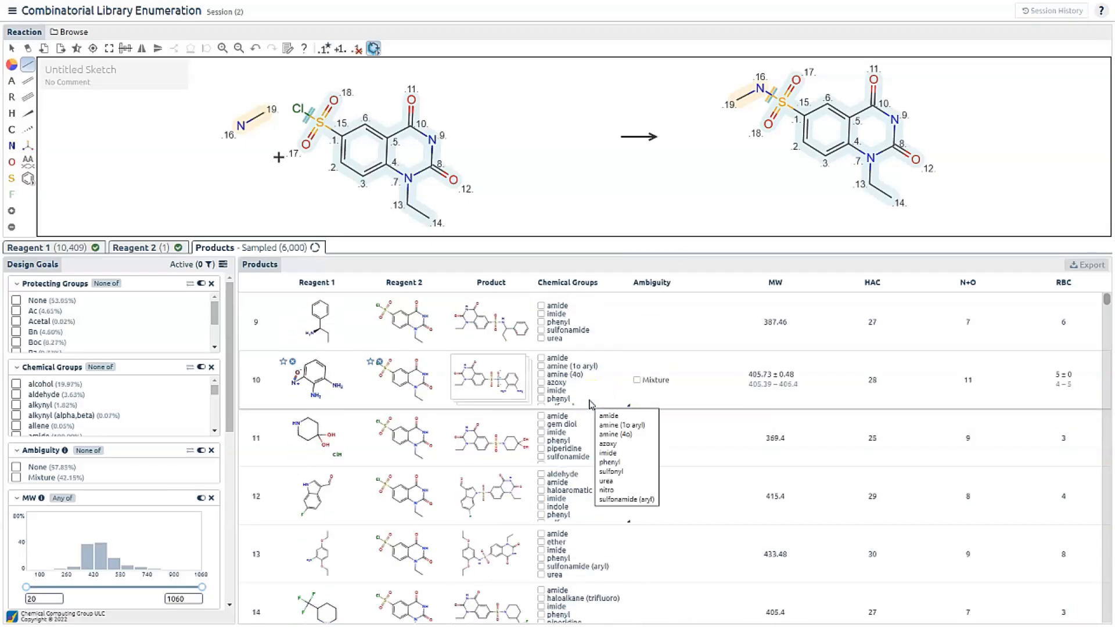
scroll(590, 404, down, 3)
scroll(591, 403, down, 4)
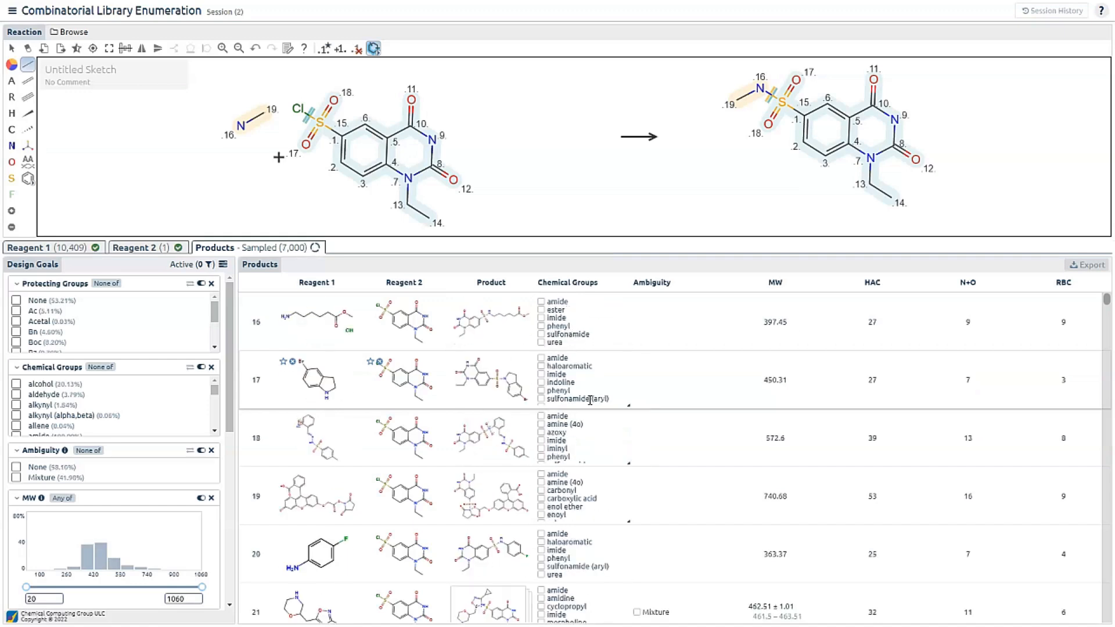
scroll(591, 403, down, 4)
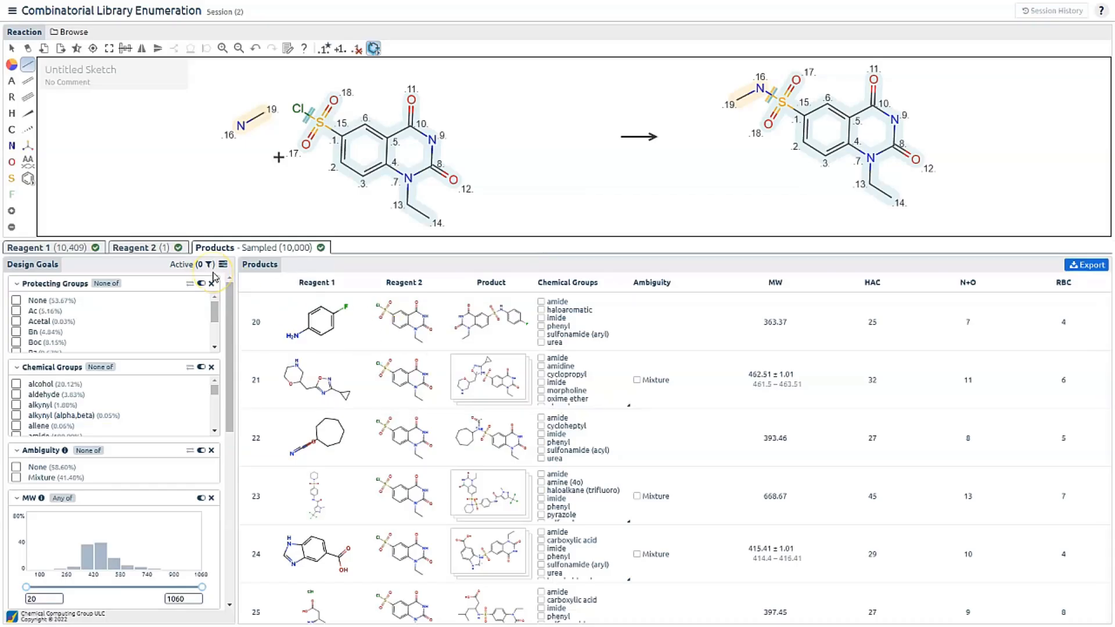
- Restrict the amine reagent's nitrogen to a heavy atom count of 1 and display the Reagent 1 list
click(11, 48)
click(224, 127)
click(240, 125)
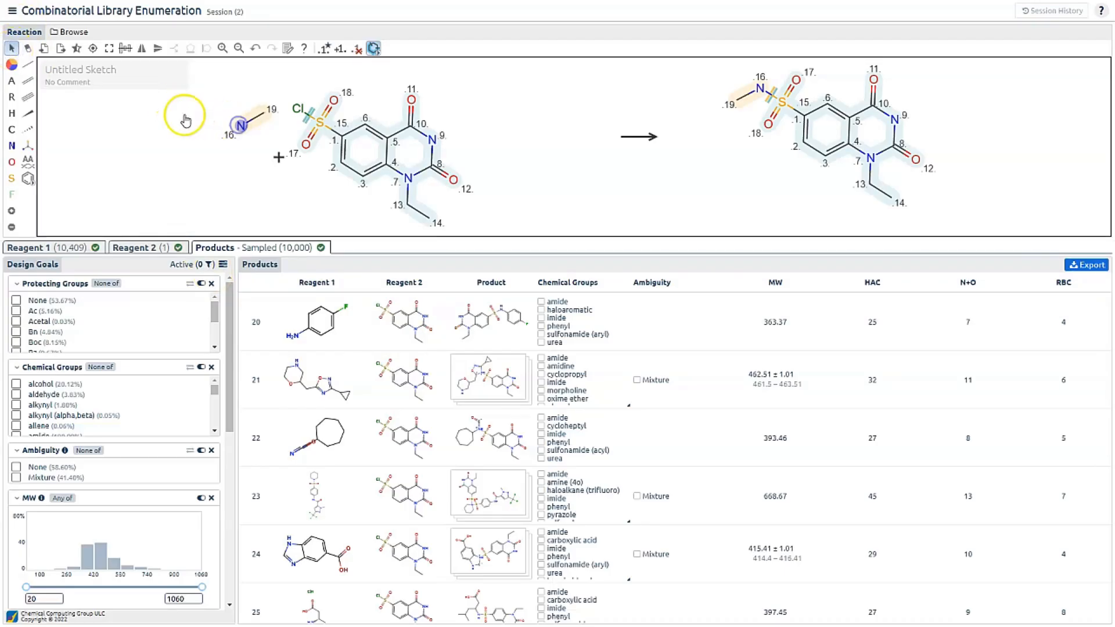
click(8, 66)
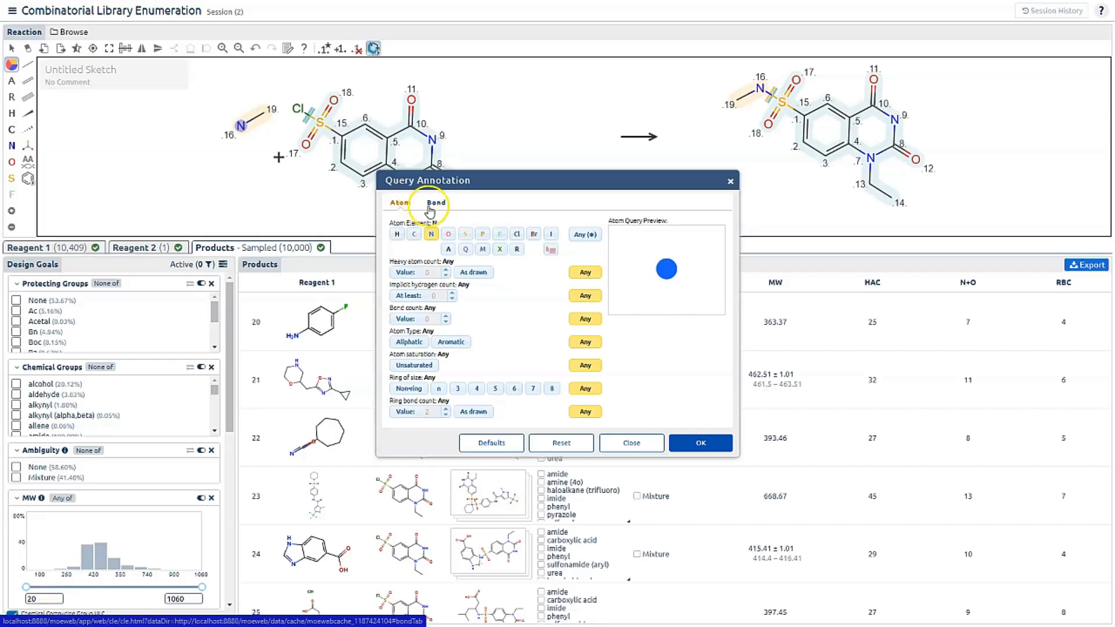
click(435, 203)
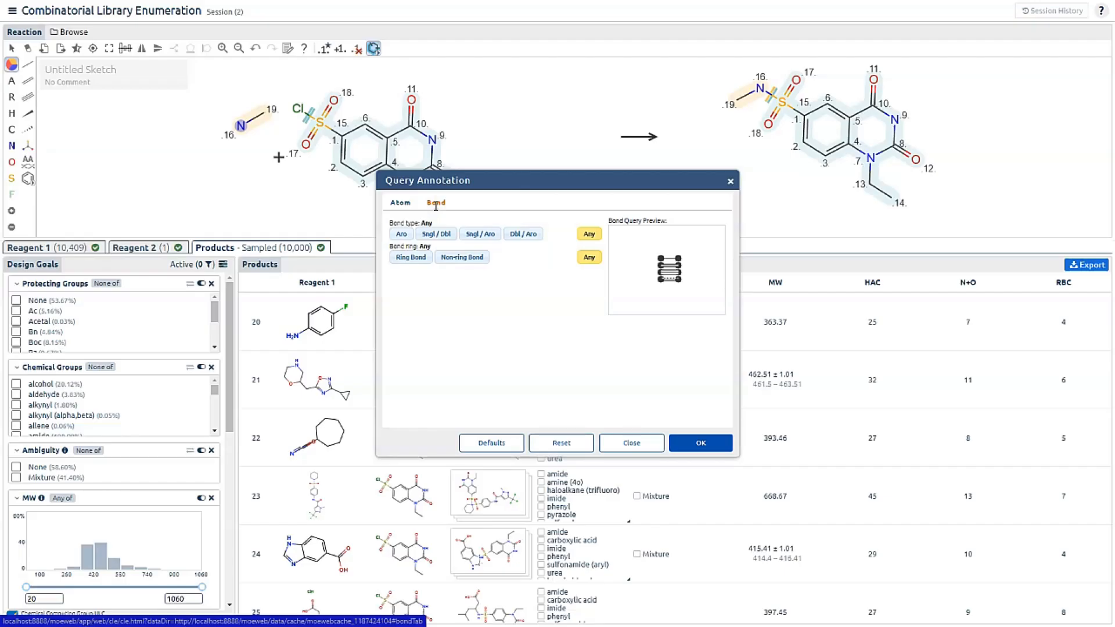
click(400, 203)
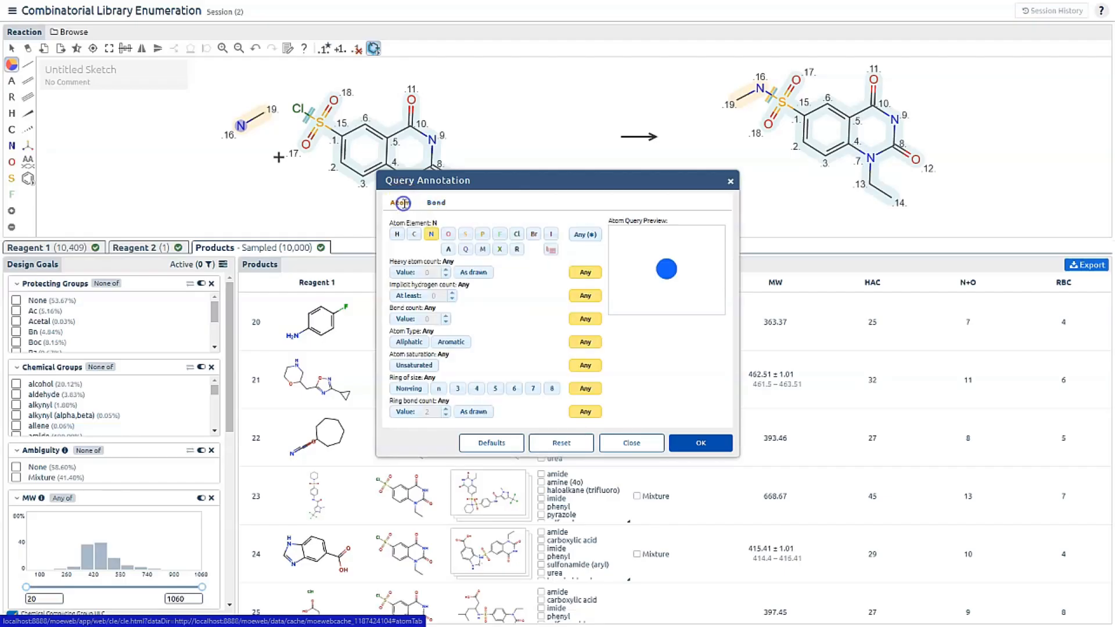
click(445, 270)
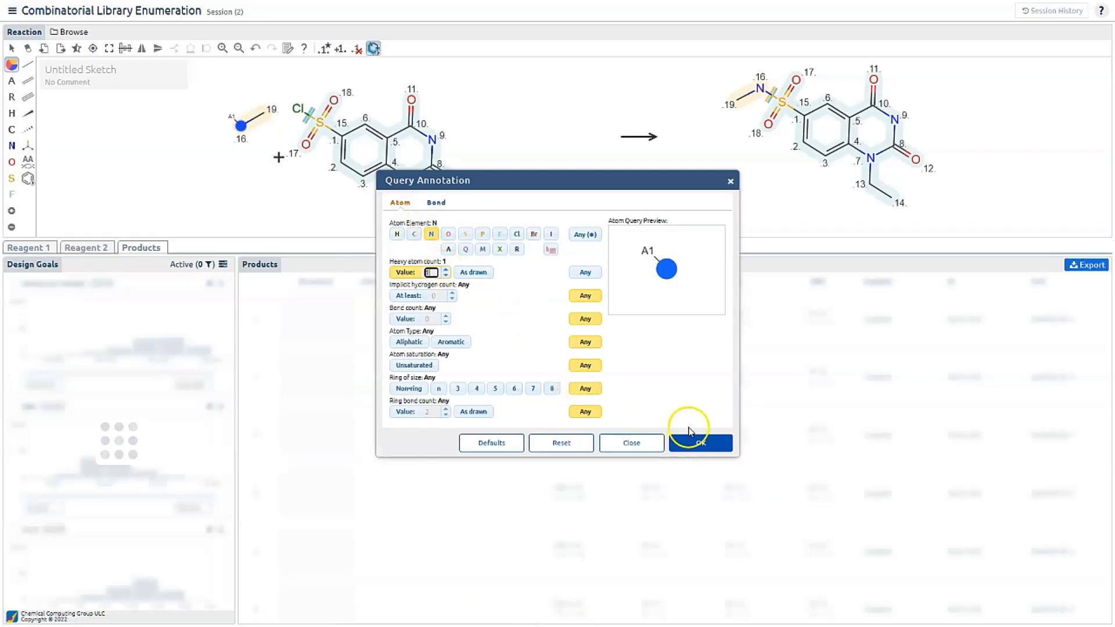
click(703, 448)
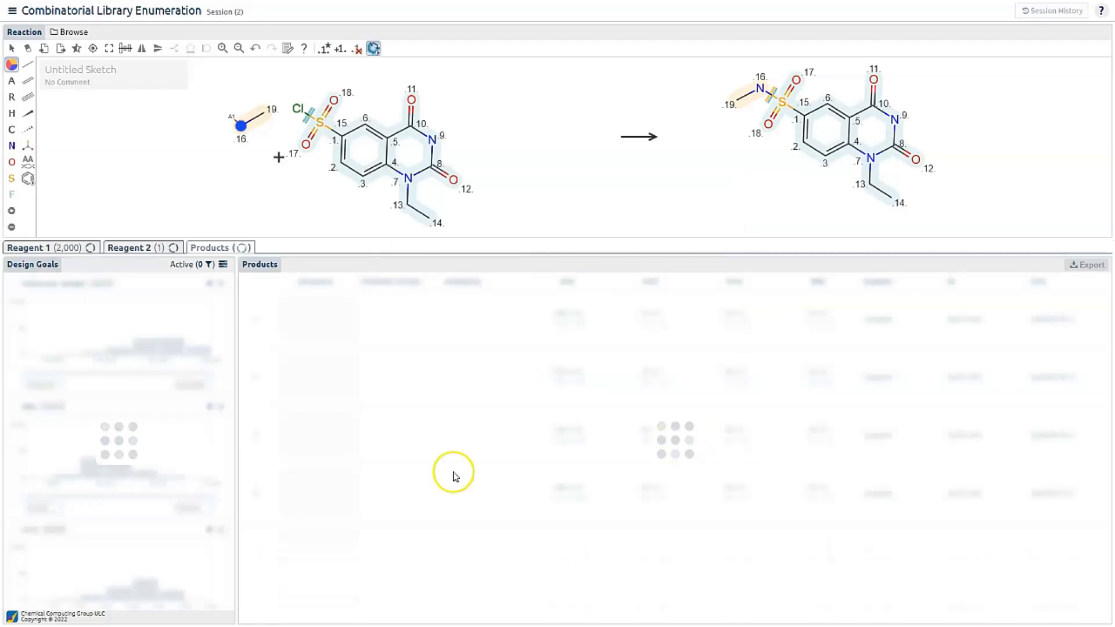
click(65, 249)
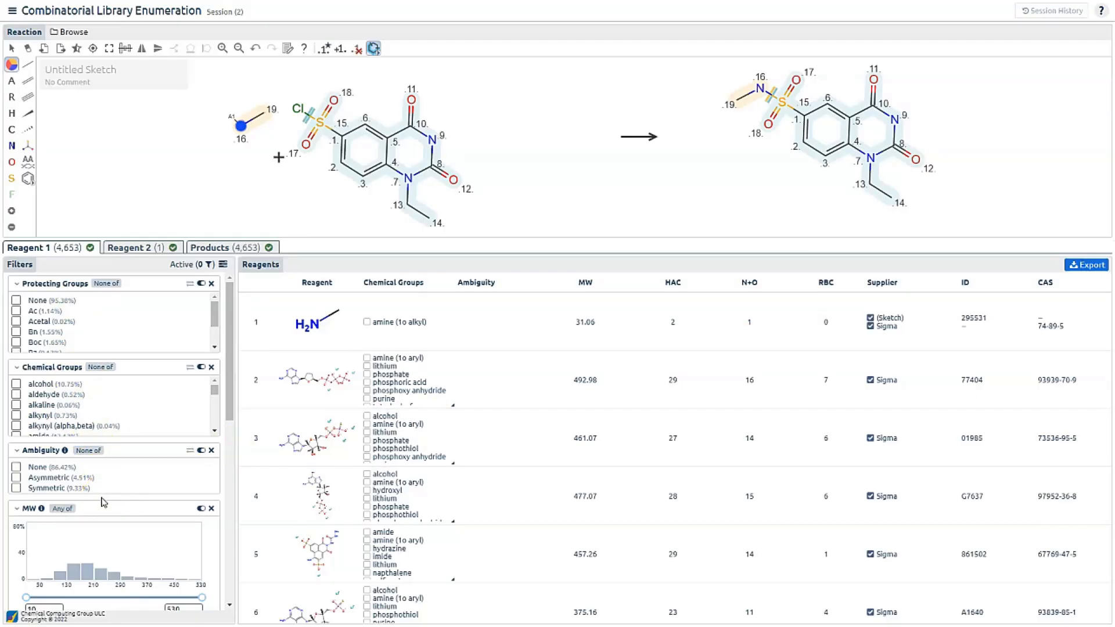
- Limit the Reagent 1 list to a maximum molecular weight of 150
click(90, 326)
scroll(154, 333, down, 1)
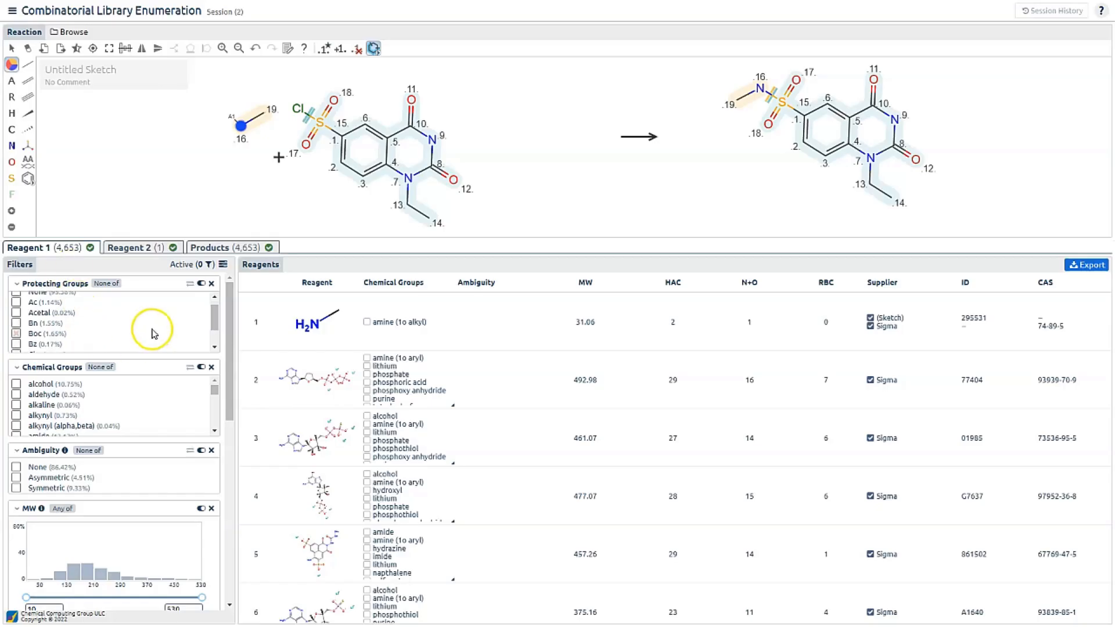
drag(234, 354, 234, 422)
double_click(180, 441)
text(1)
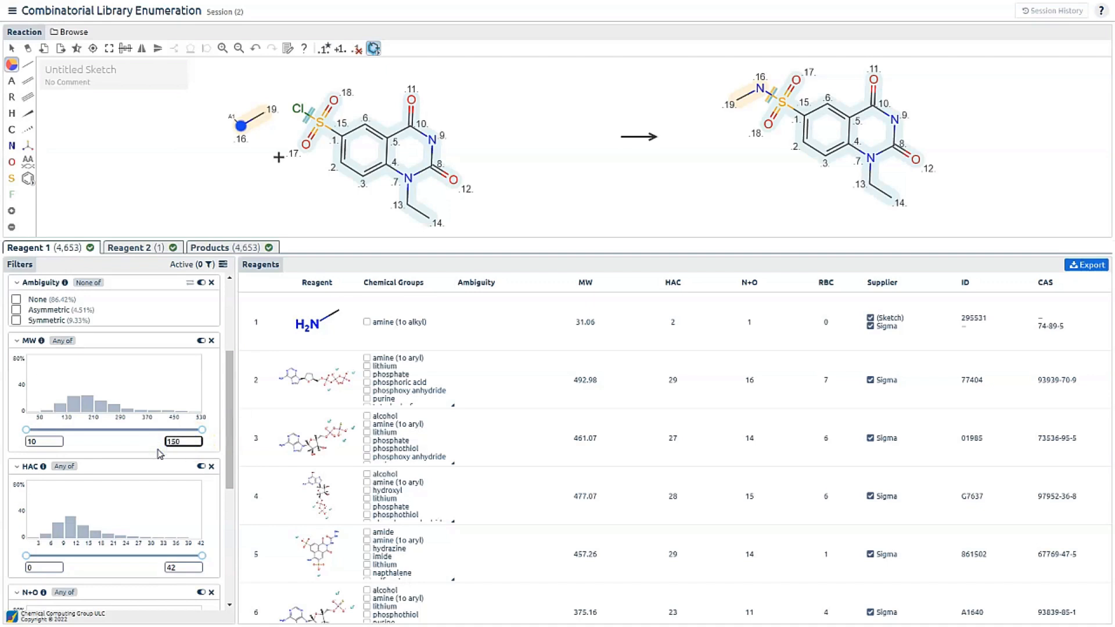
text(50)
key(Return)
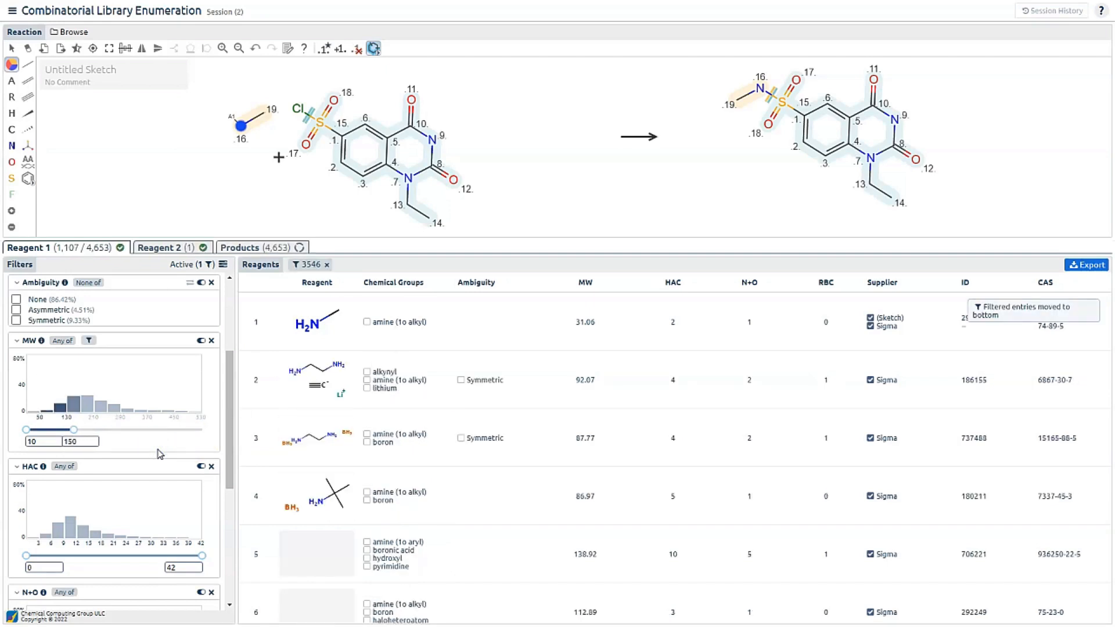
- Limit the Reagent 1 list to a maximum HAC of 15, N+O of 5 and RBC of 5
drag(202, 555, 89, 562)
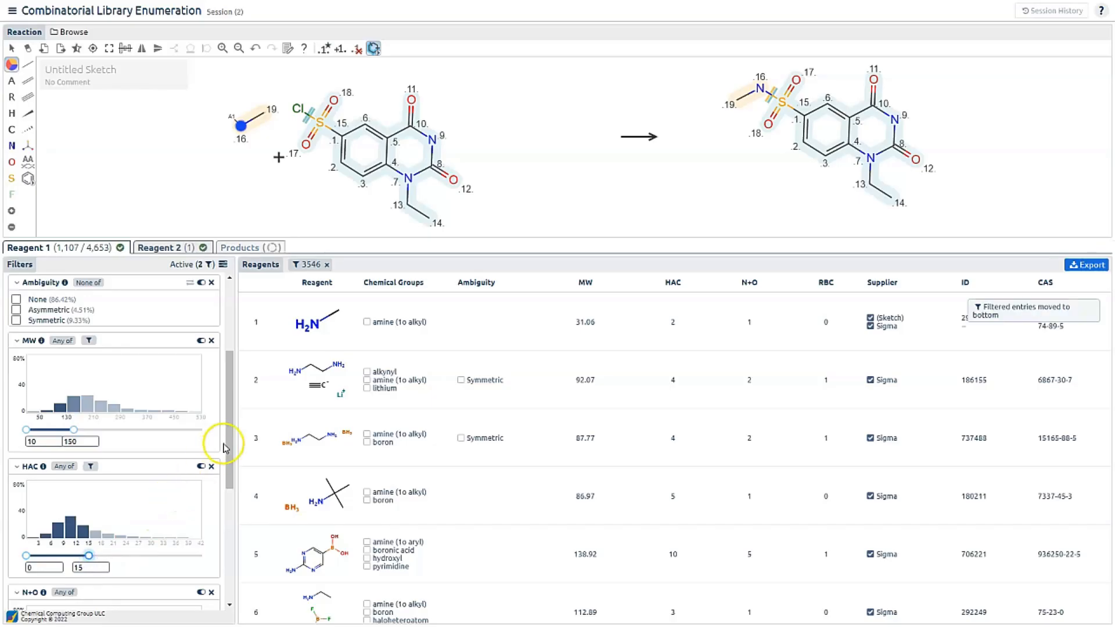
drag(227, 441, 70, 485)
drag(229, 463, 229, 502)
drag(201, 537, 50, 544)
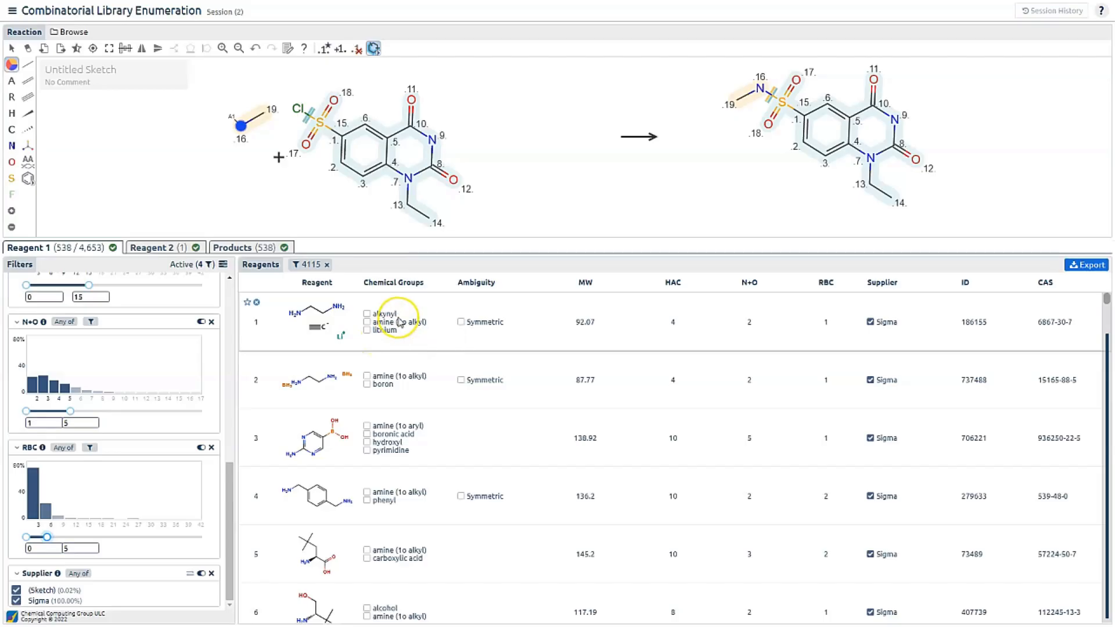
- Exclude reagents containing lithium, alkynyl, boron and boronic acid chemical groups
click(367, 330)
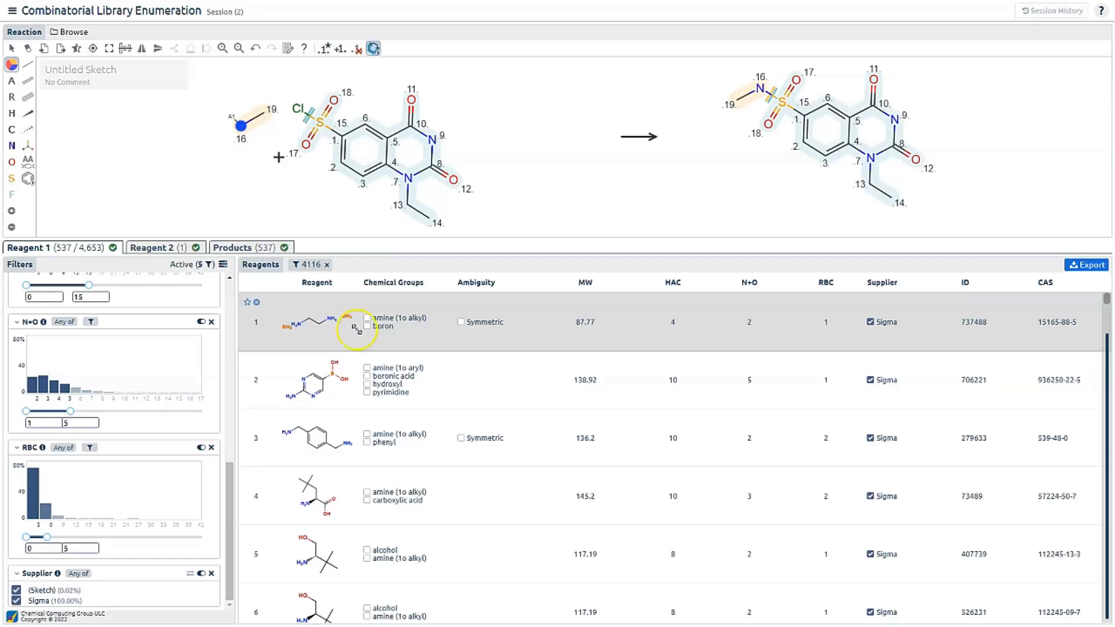
drag(229, 482, 226, 302)
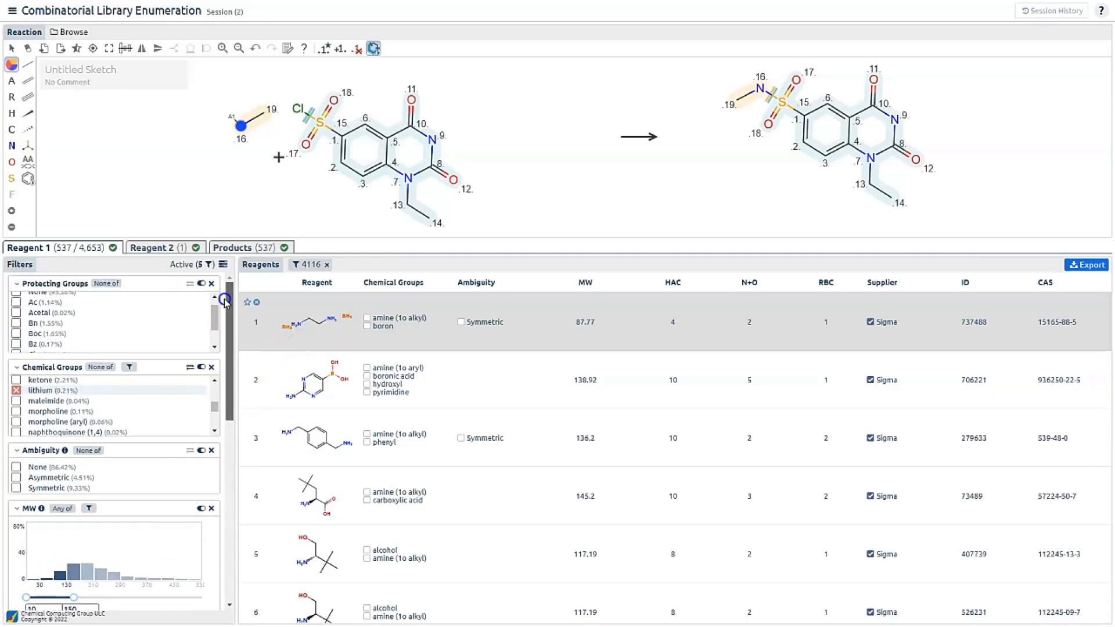
click(215, 407)
drag(214, 407, 214, 391)
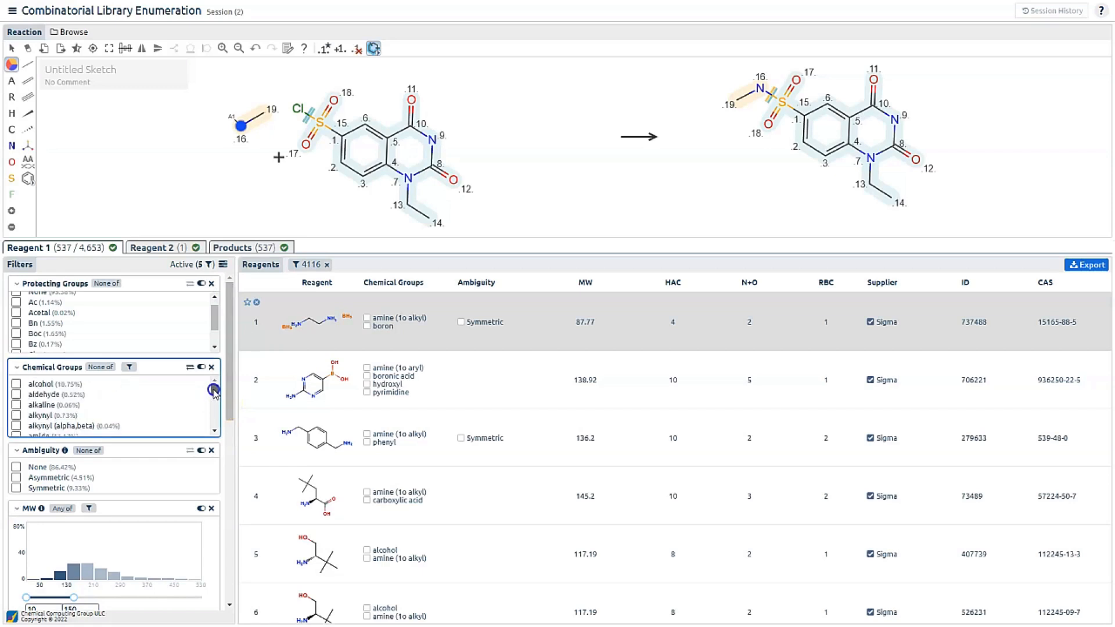
click(16, 415)
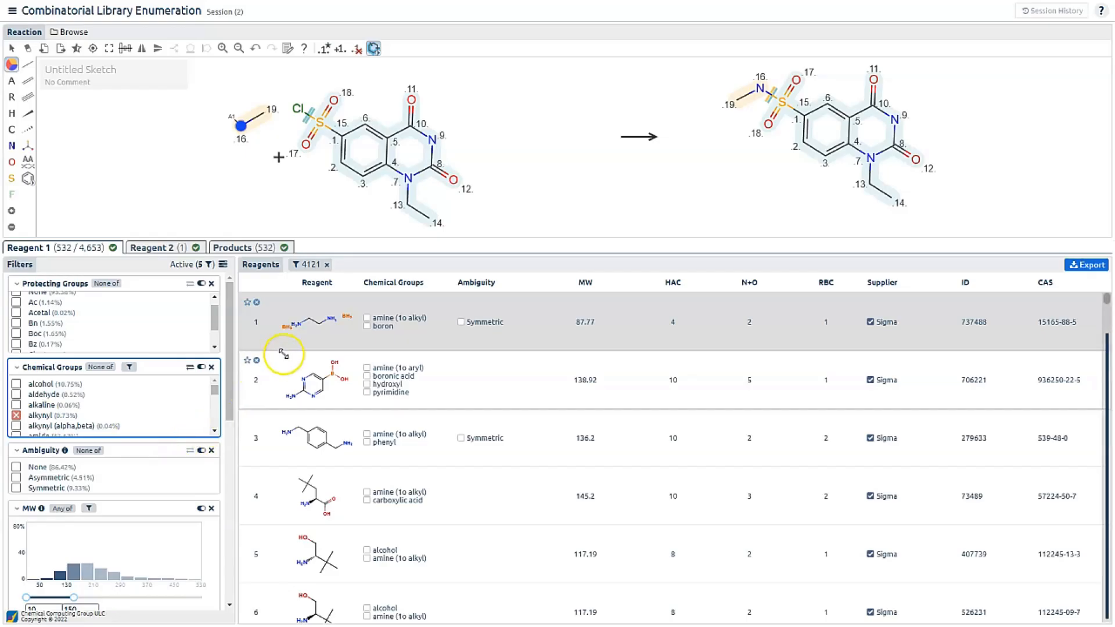
click(366, 325)
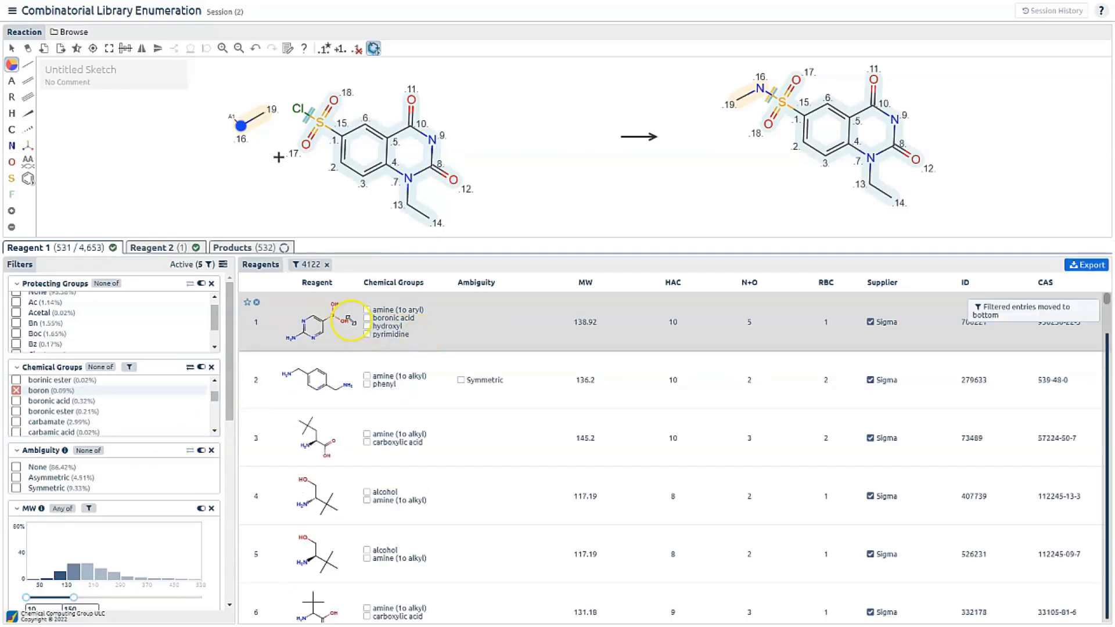
click(367, 317)
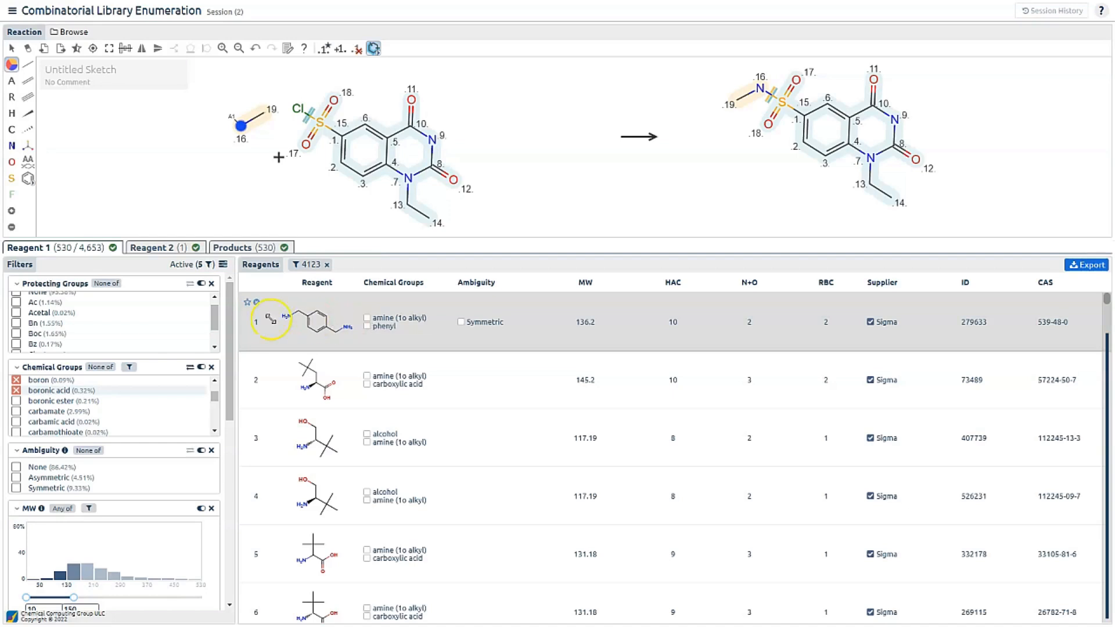
- Exclude reagents with secondary or tertiary amines: 2o alkyl, 2o aminopyridine, 2o aryl, 3o alkyl and 3o aryl
drag(231, 352, 213, 370)
click(213, 375)
scroll(187, 379, down, 5)
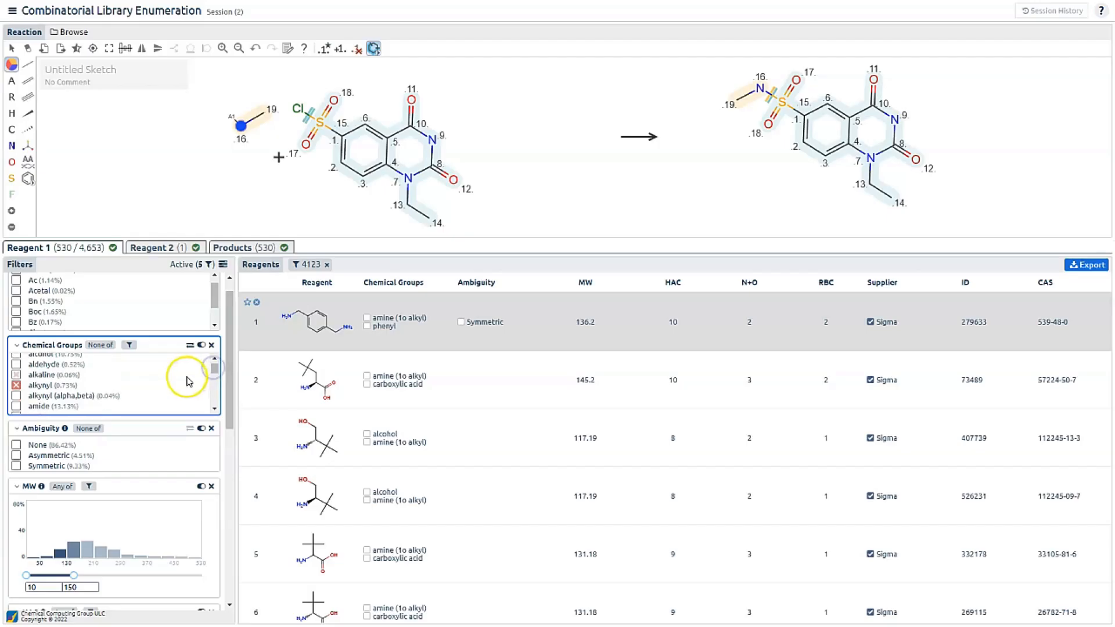
scroll(187, 381, down, 2)
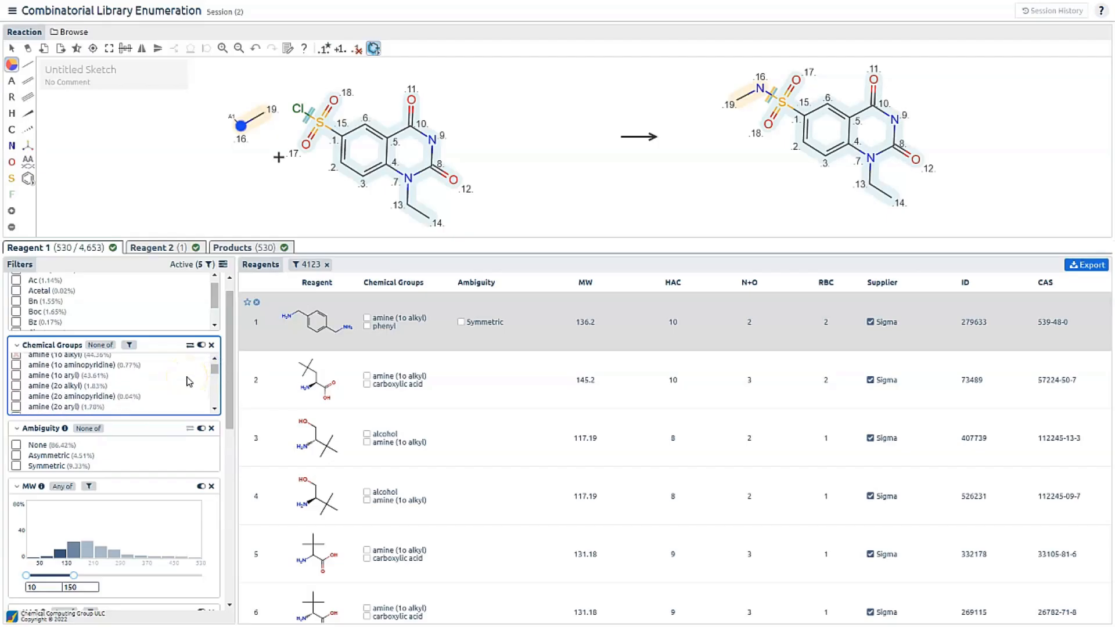
click(15, 385)
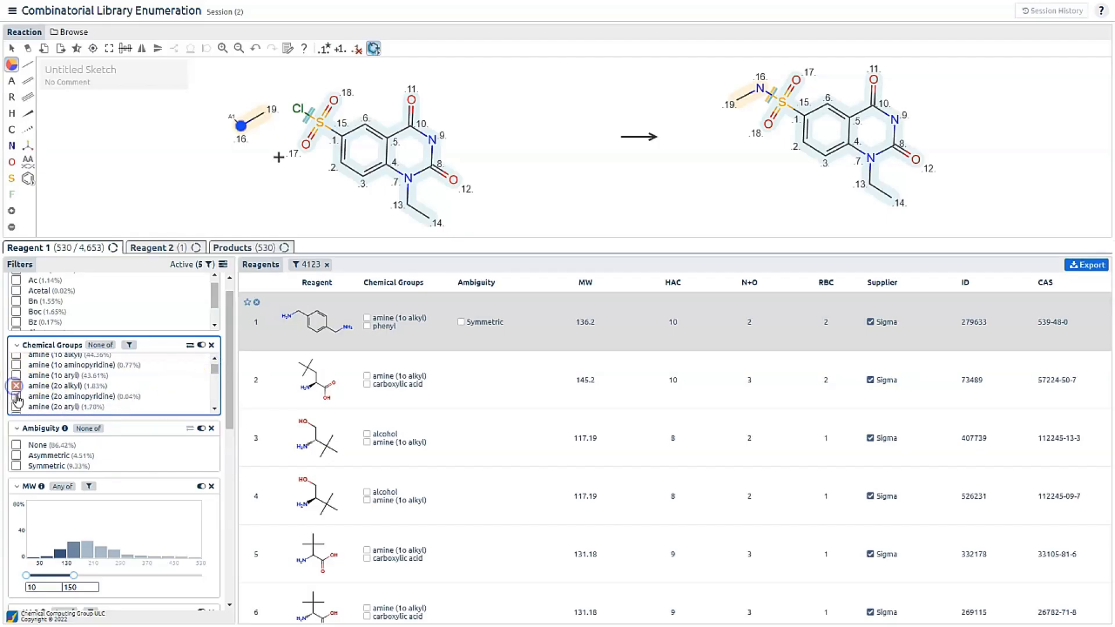
scroll(15, 386, down, 1)
click(15, 387)
click(15, 398)
scroll(16, 401, down, 1)
click(16, 399)
scroll(15, 404, down, 1)
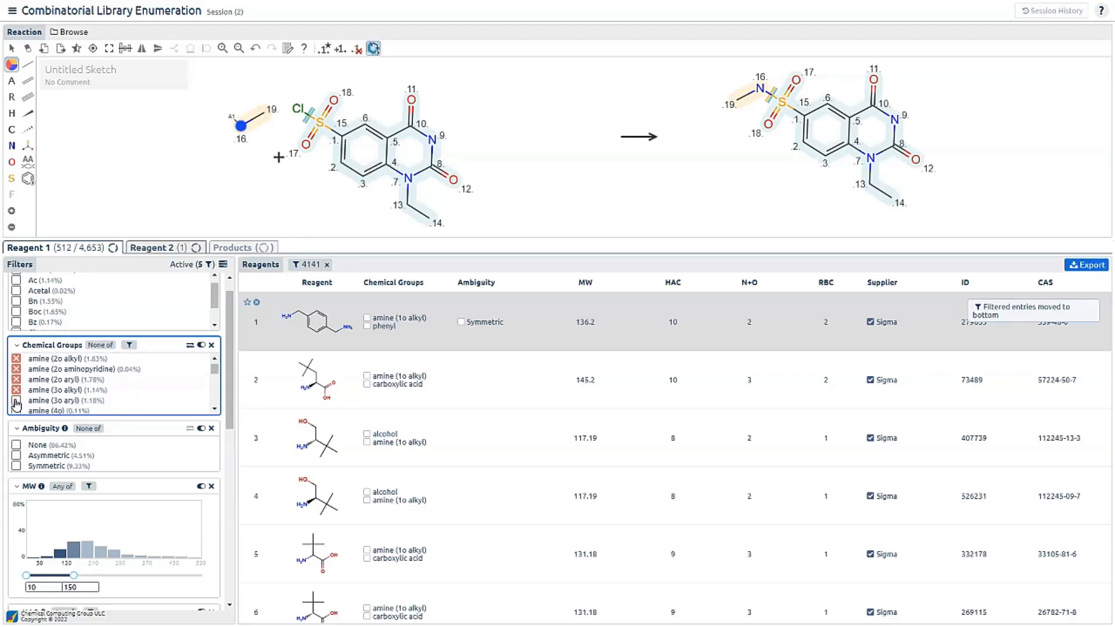
click(16, 401)
scroll(16, 404, down, 1)
click(15, 411)
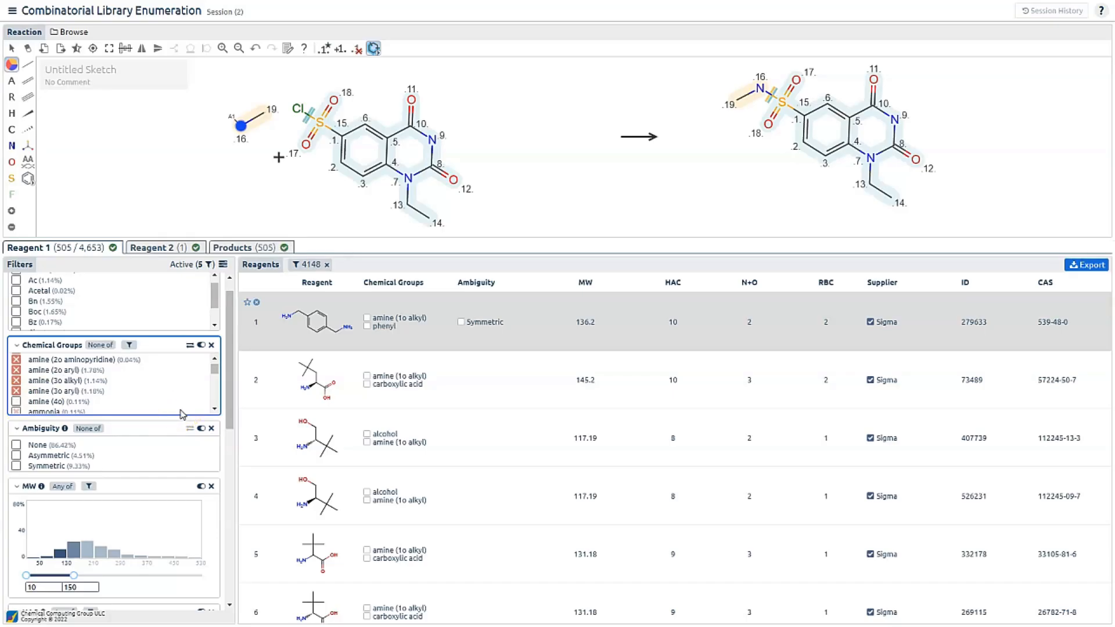
- Exclude reagents with symmetric and asymmetric ambiguity
click(224, 414)
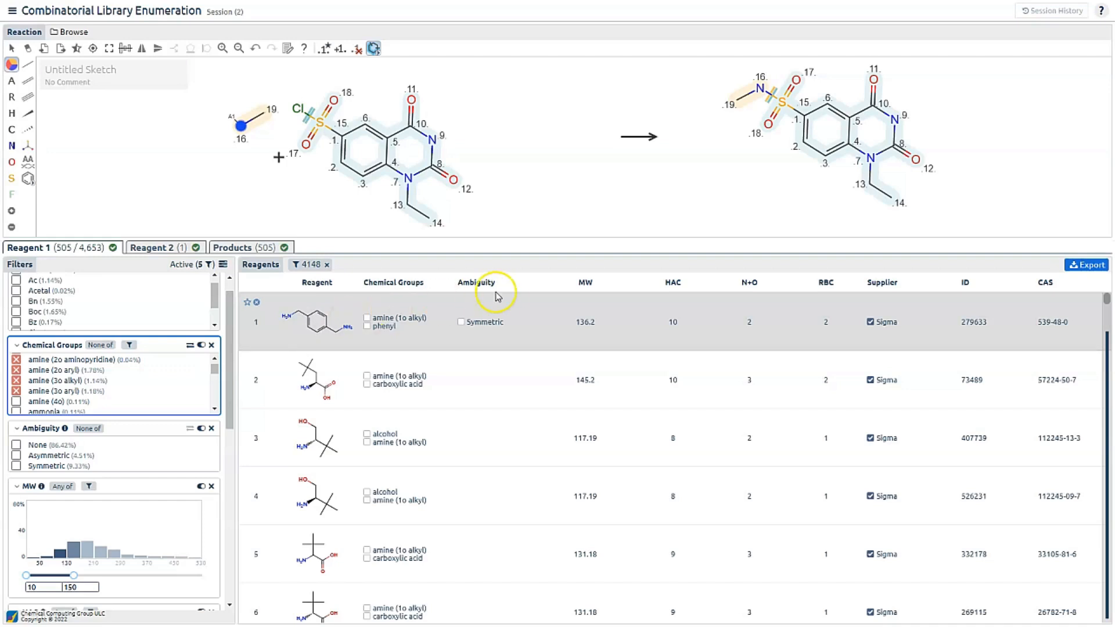
click(462, 323)
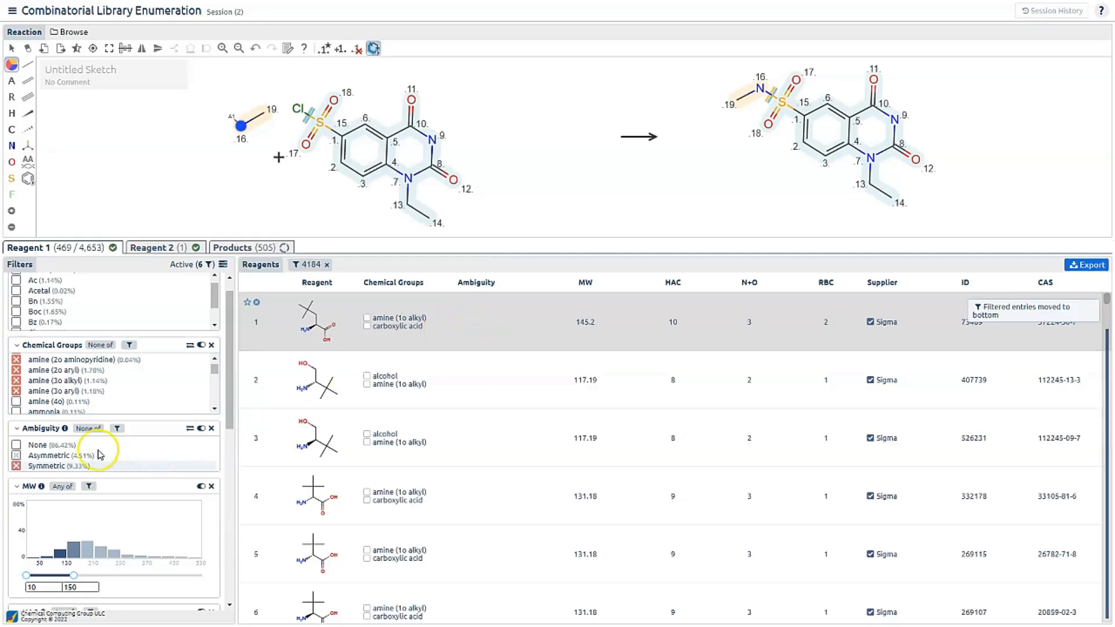
click(16, 457)
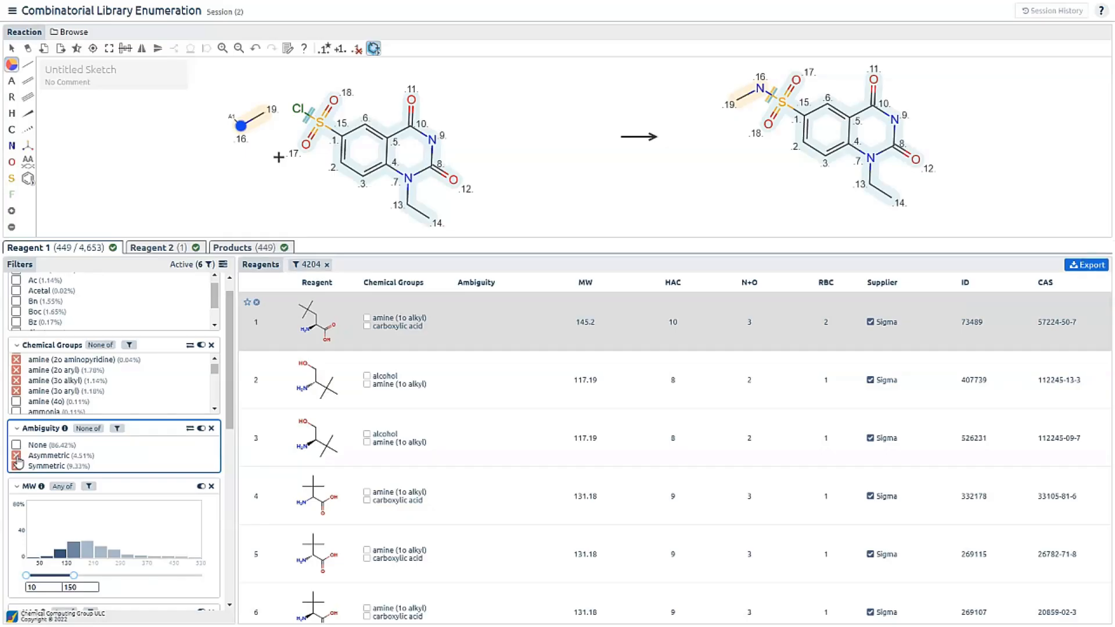
- Exclude the first listed carboxylic acid reagent individually and display the enumerated products with their design goals
click(257, 303)
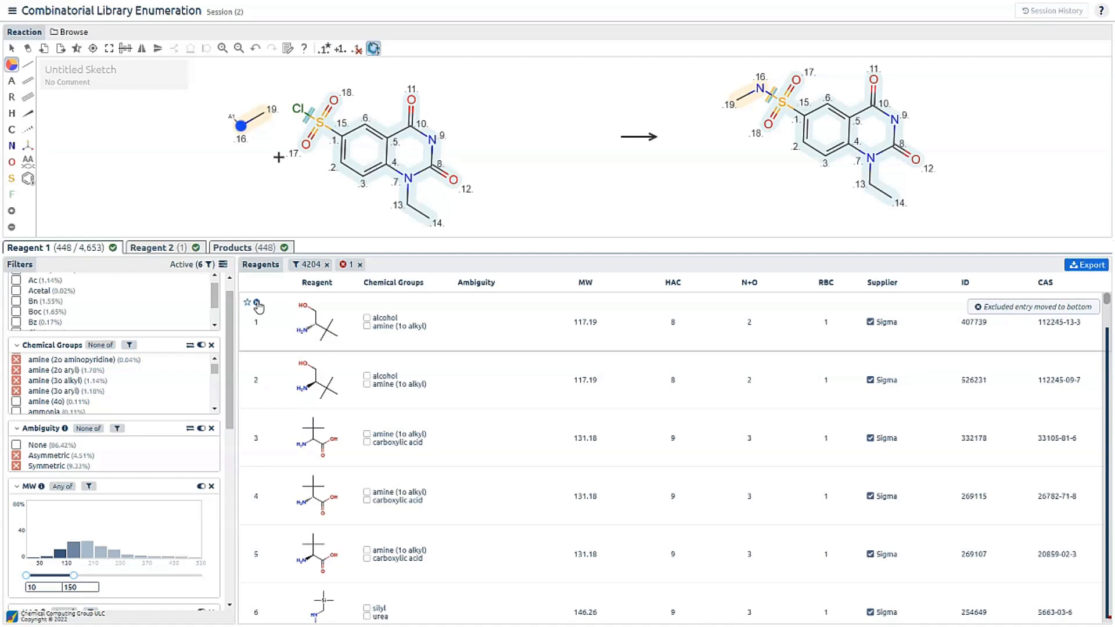
click(235, 248)
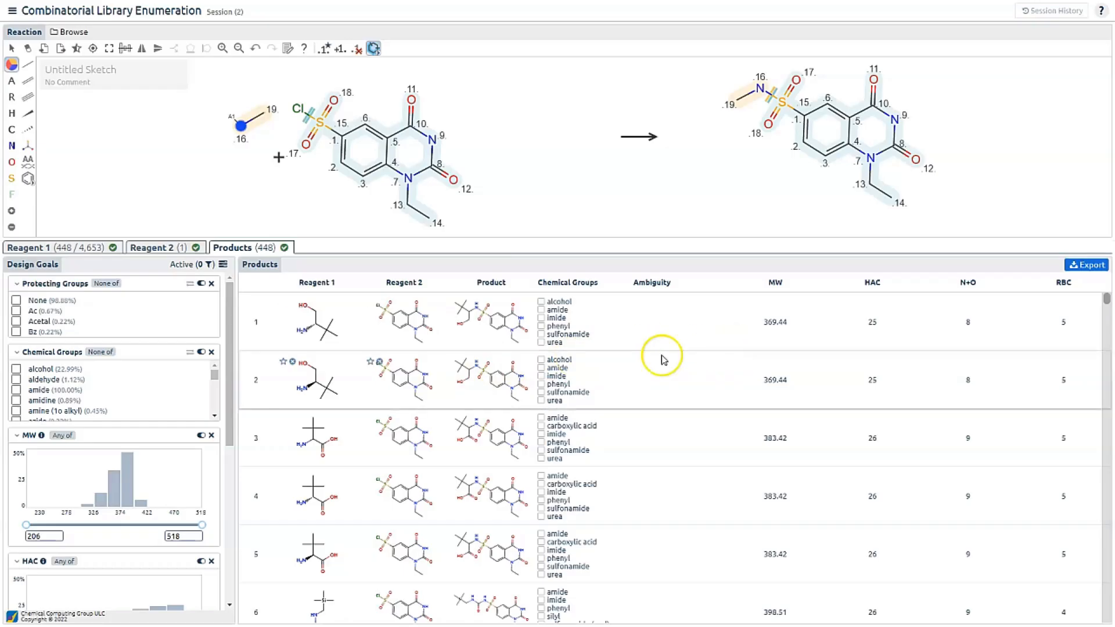
click(81, 382)
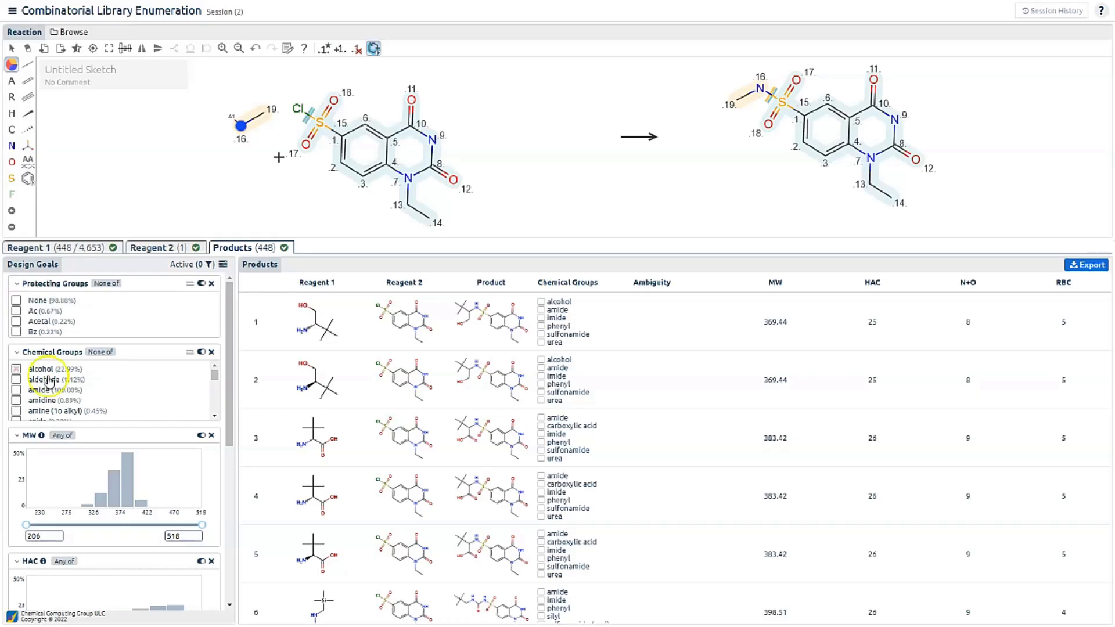
- Sketch a cyclopropane ring beside the amine reagent and another one on the product side beneath the sulfonamide
click(35, 187)
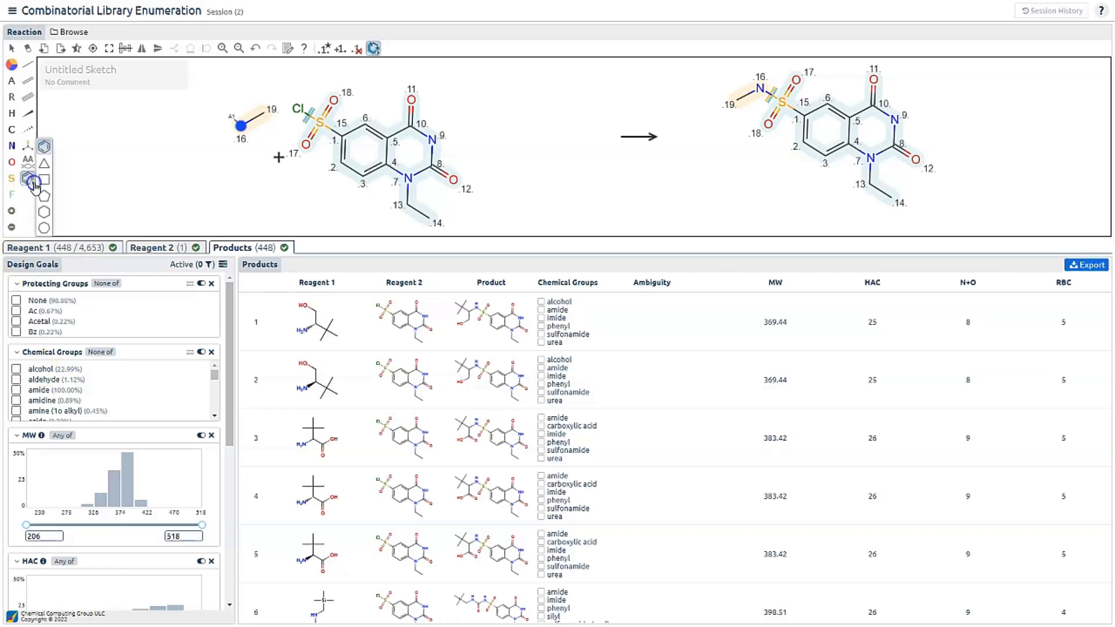
click(44, 174)
click(178, 134)
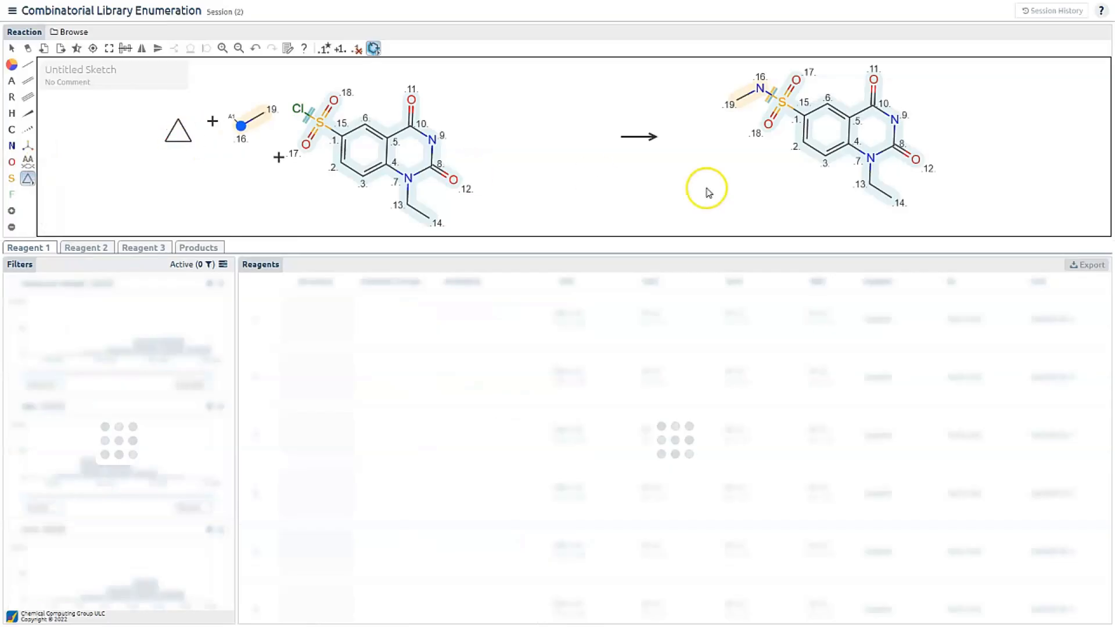
click(702, 169)
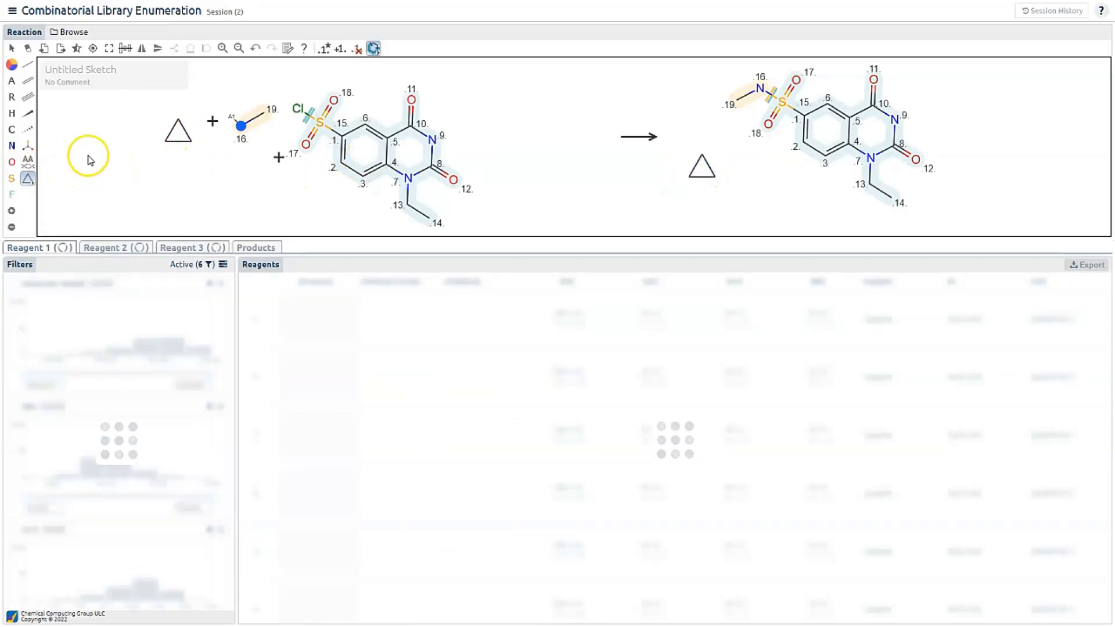
- Merge the cyclopropane and the amine into one reagent component, and automatically map the reaction atoms
click(11, 49)
drag(142, 93, 272, 156)
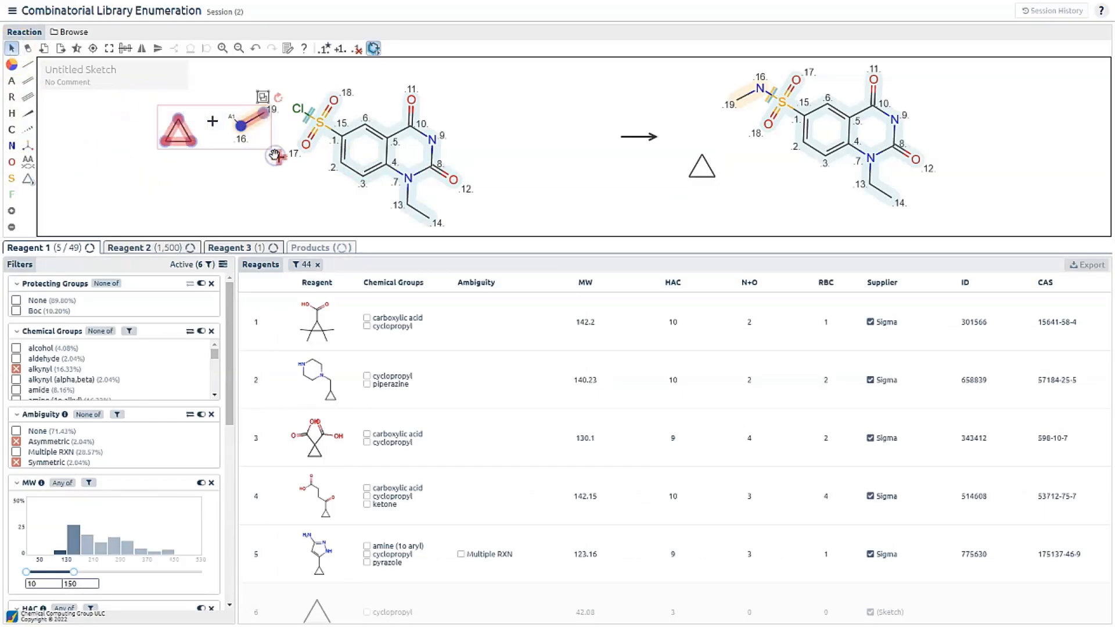
click(263, 97)
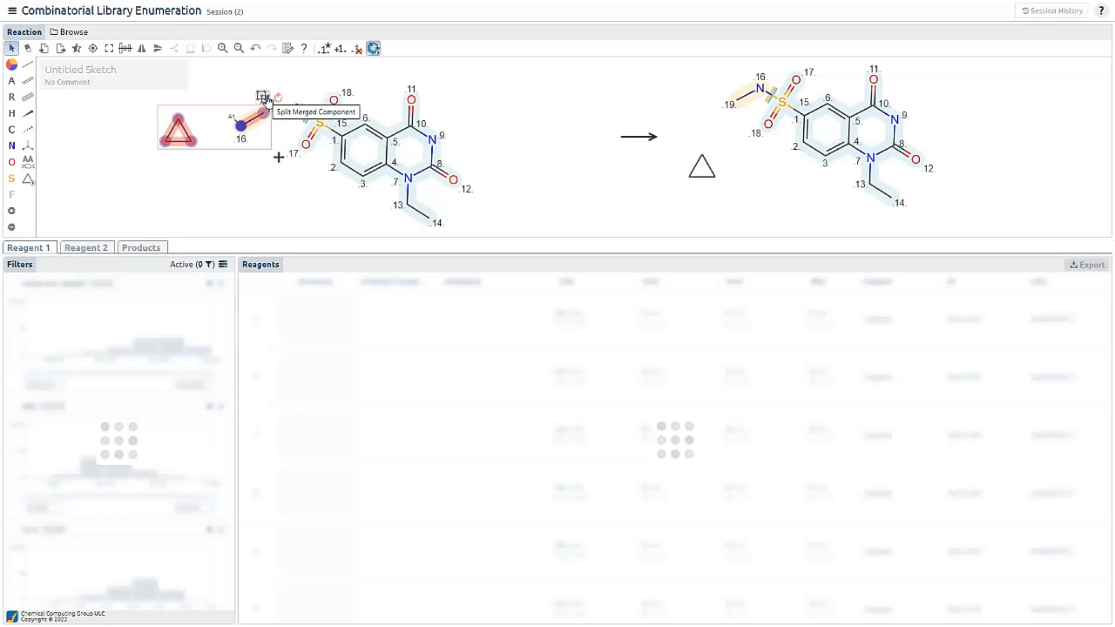
click(329, 50)
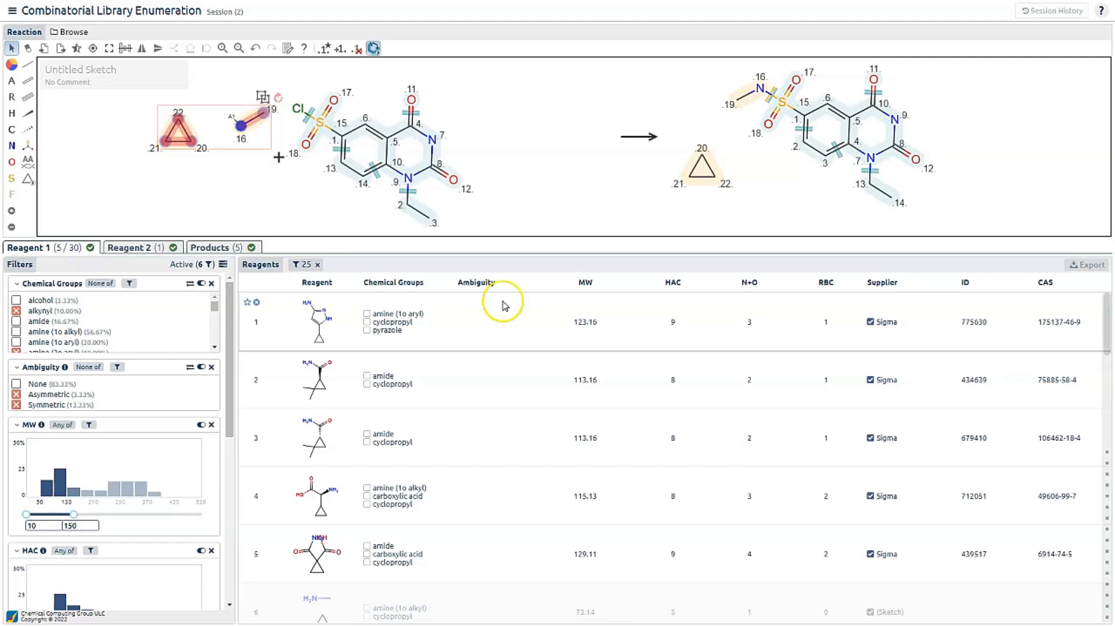
- Export the filtered Reagent 1 list and close the export dialog
click(1094, 266)
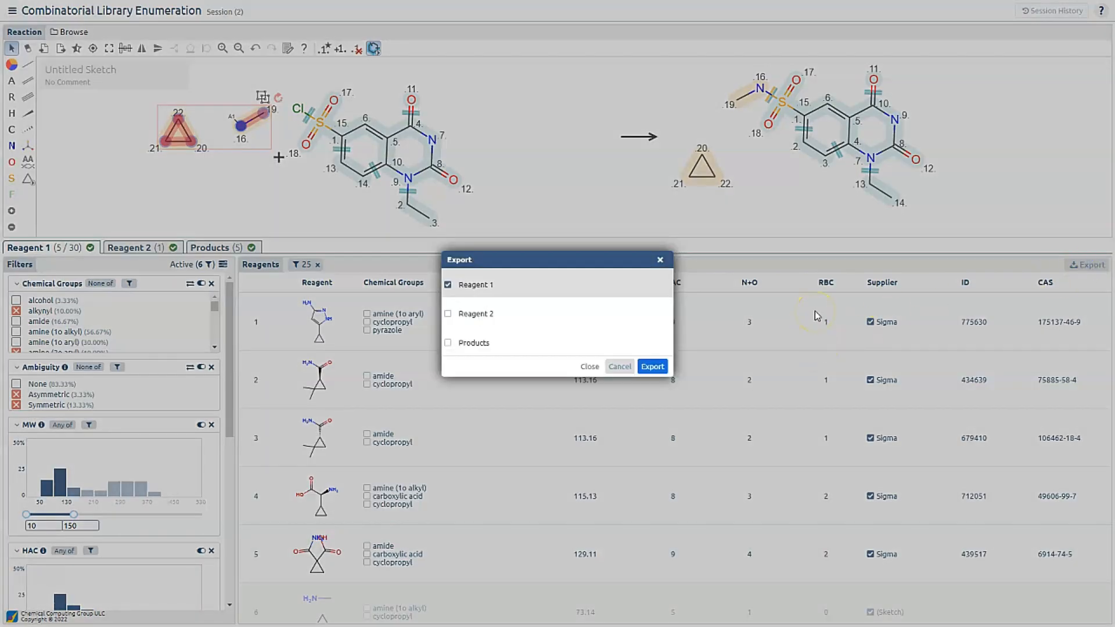
click(658, 369)
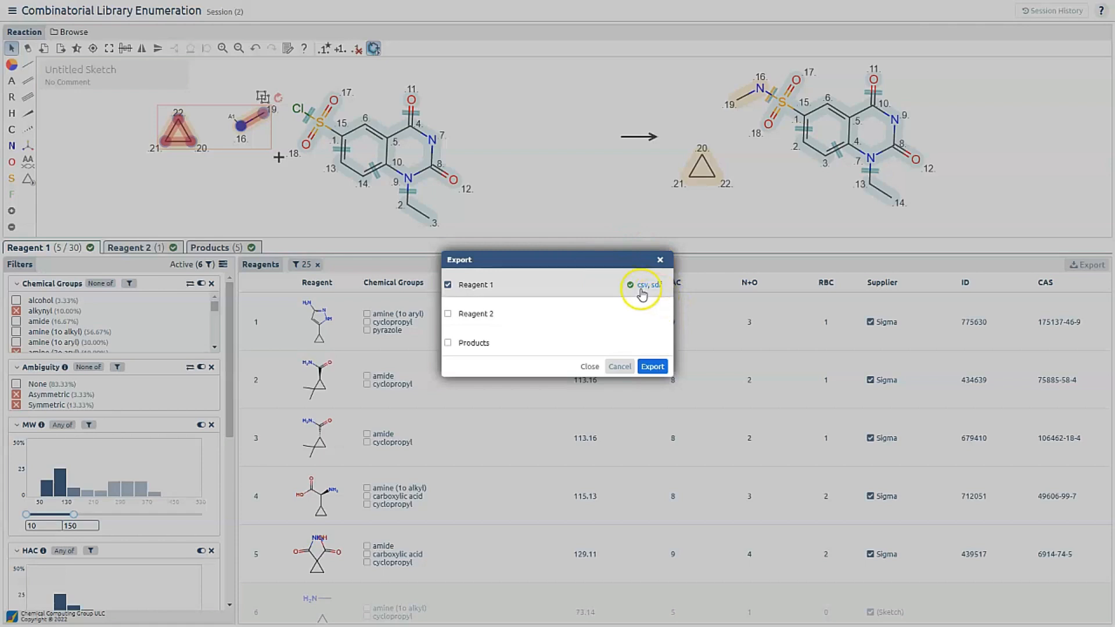
click(654, 368)
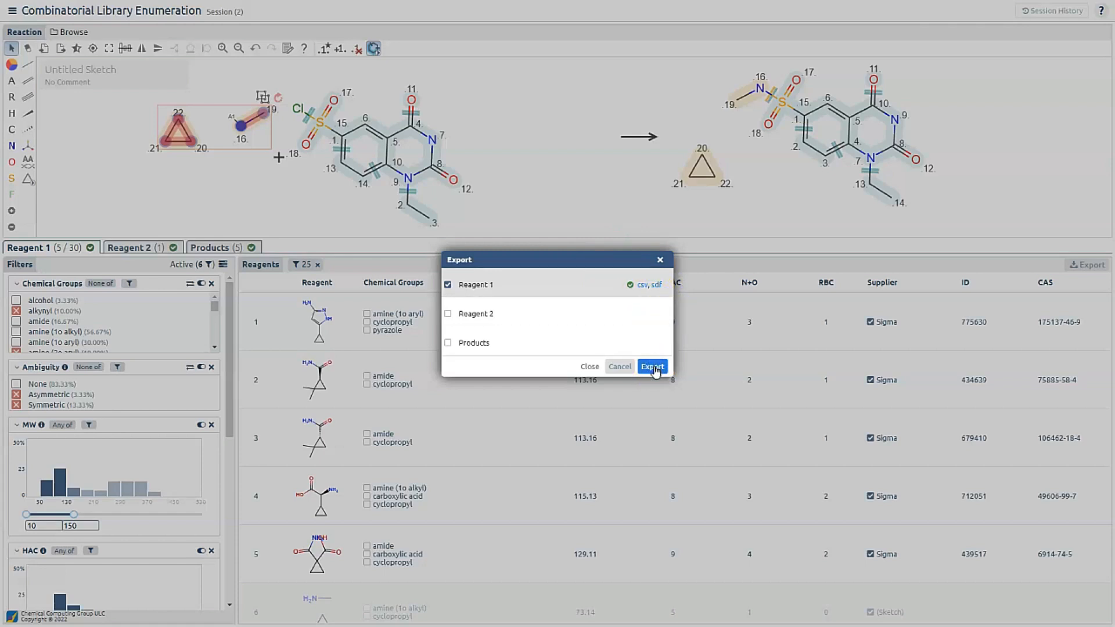
click(661, 260)
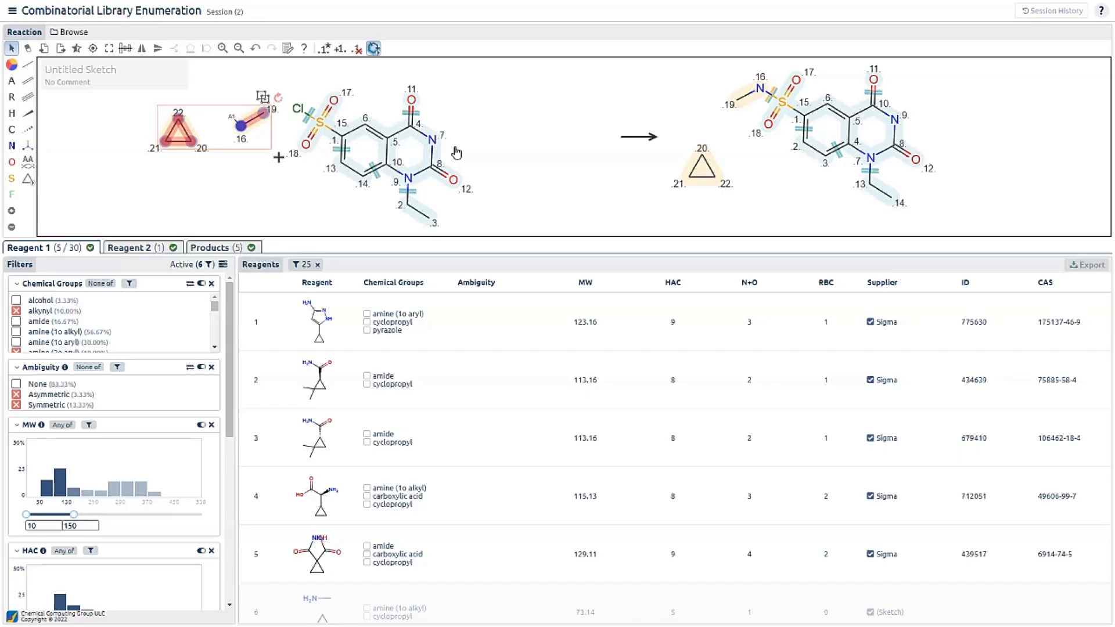
- Sketch a benzene ring with a methyl group as a third reagent between the sulfonyl chloride and the reaction arrow
click(30, 180)
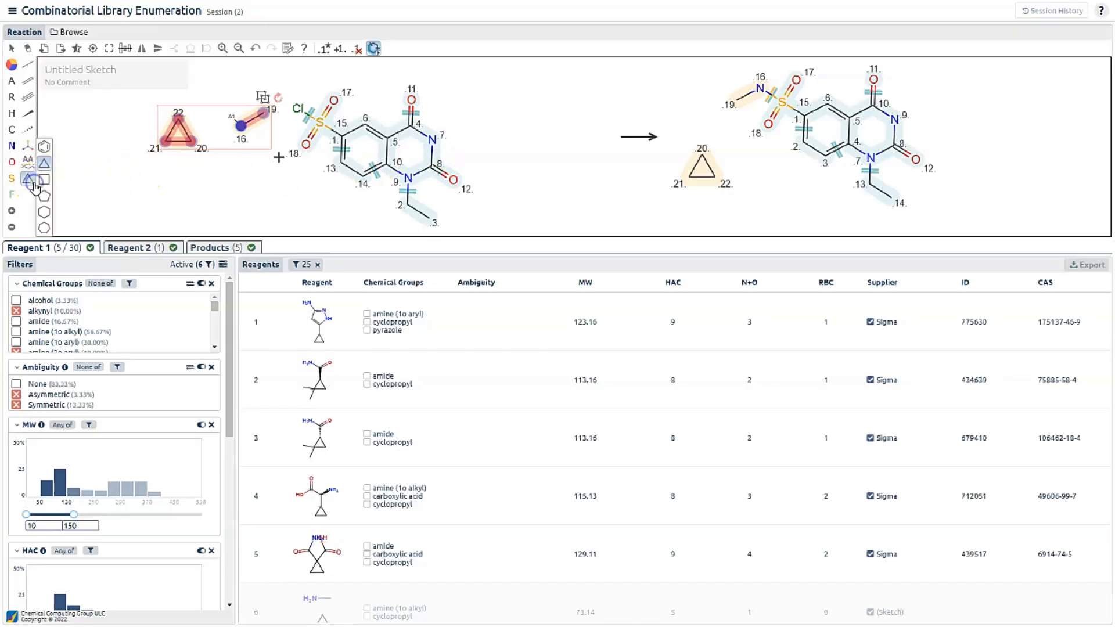
click(44, 146)
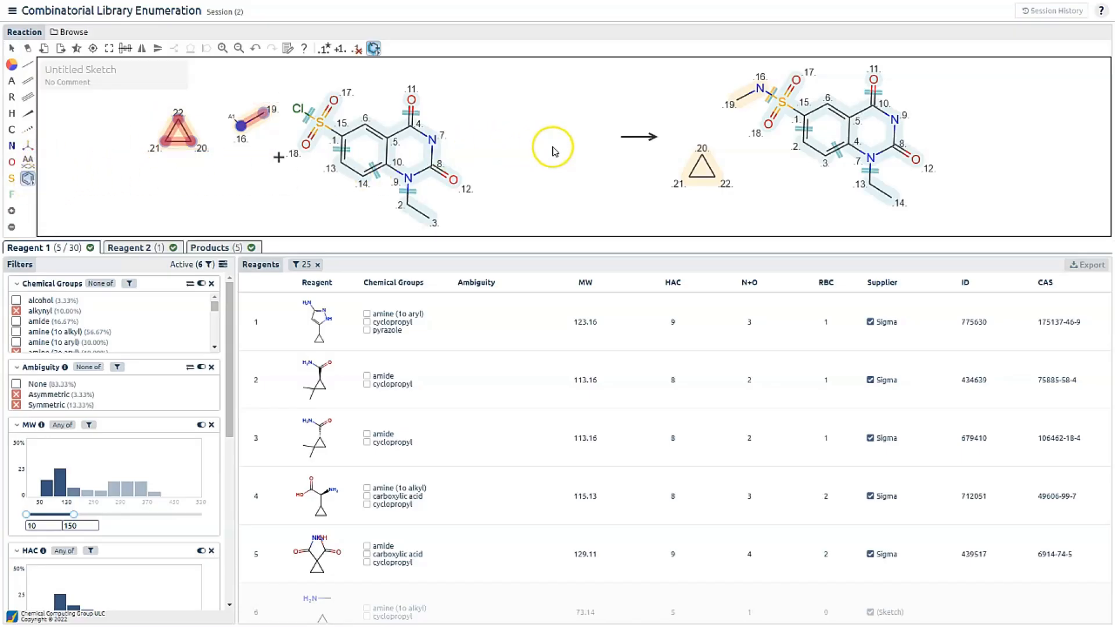
click(551, 149)
click(28, 66)
click(547, 120)
click(58, 67)
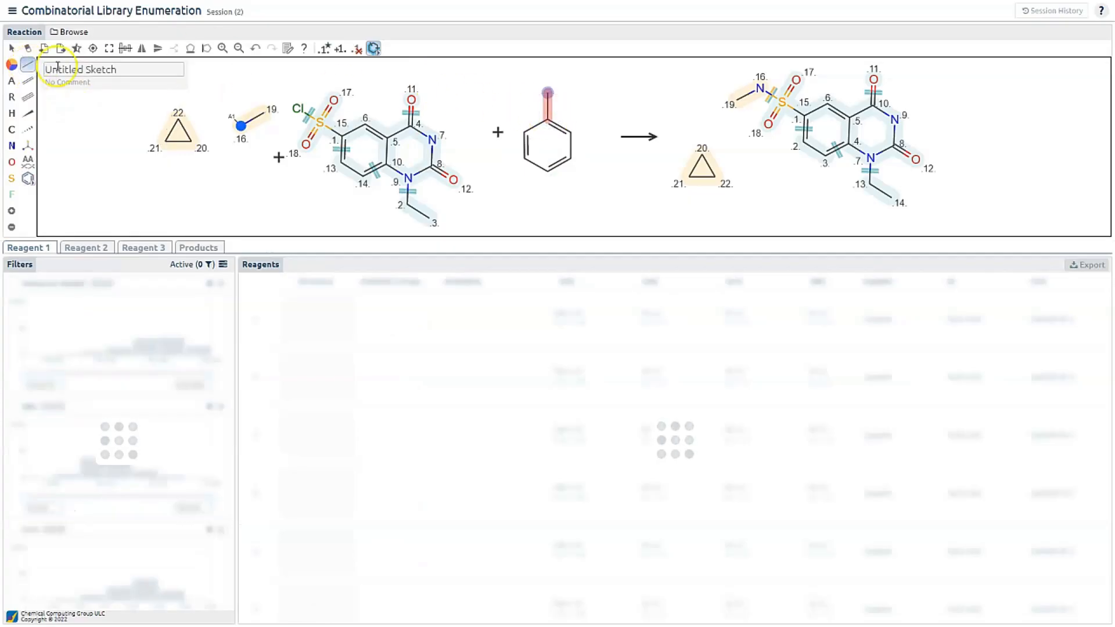
- Extend the third reagent's methyl group by one bond and let the new end atom match C, Cl, Br or I
click(30, 64)
click(548, 93)
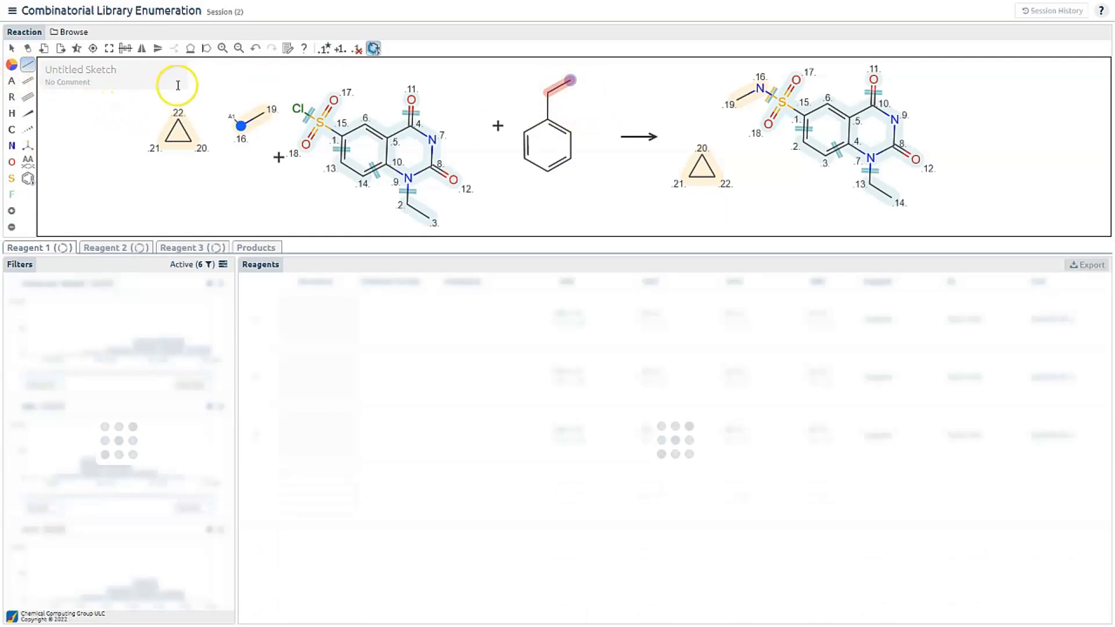
click(11, 64)
click(517, 234)
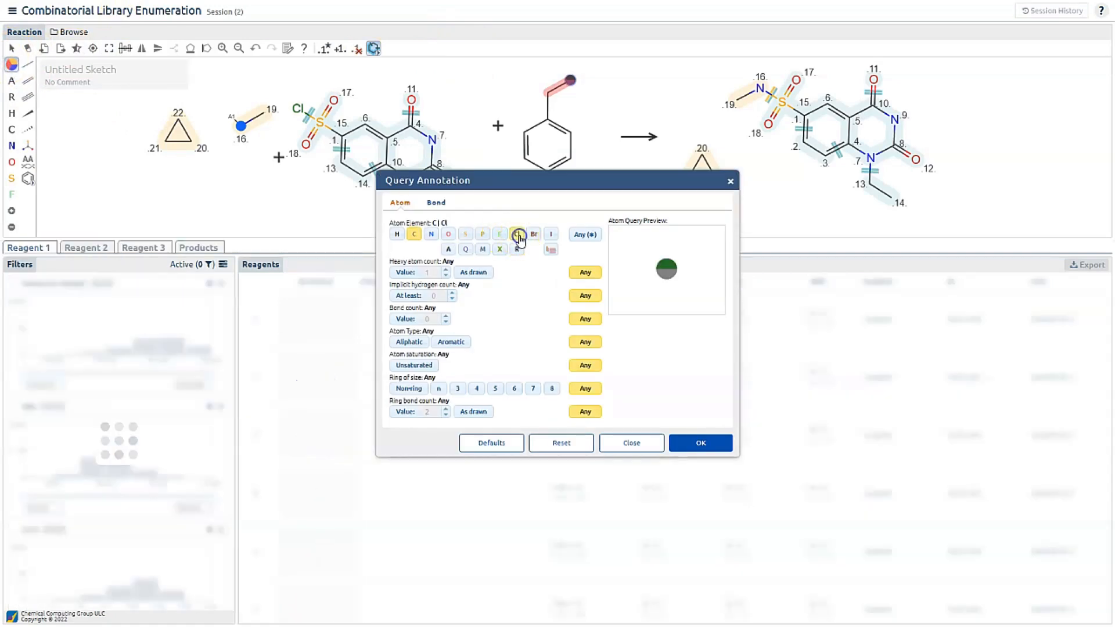
click(534, 234)
click(551, 234)
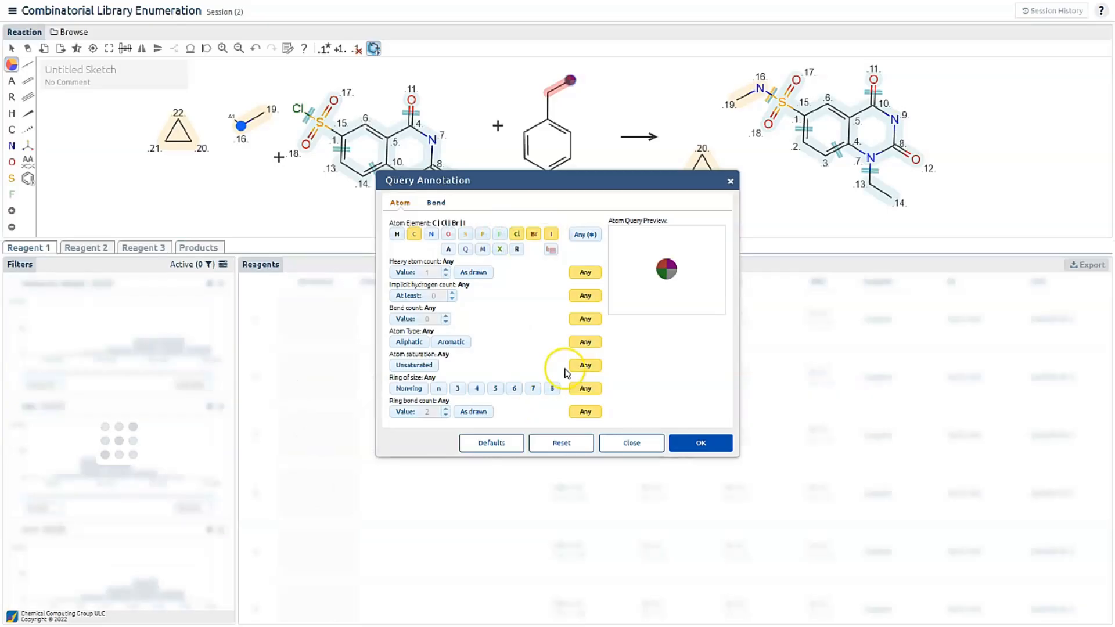
click(700, 441)
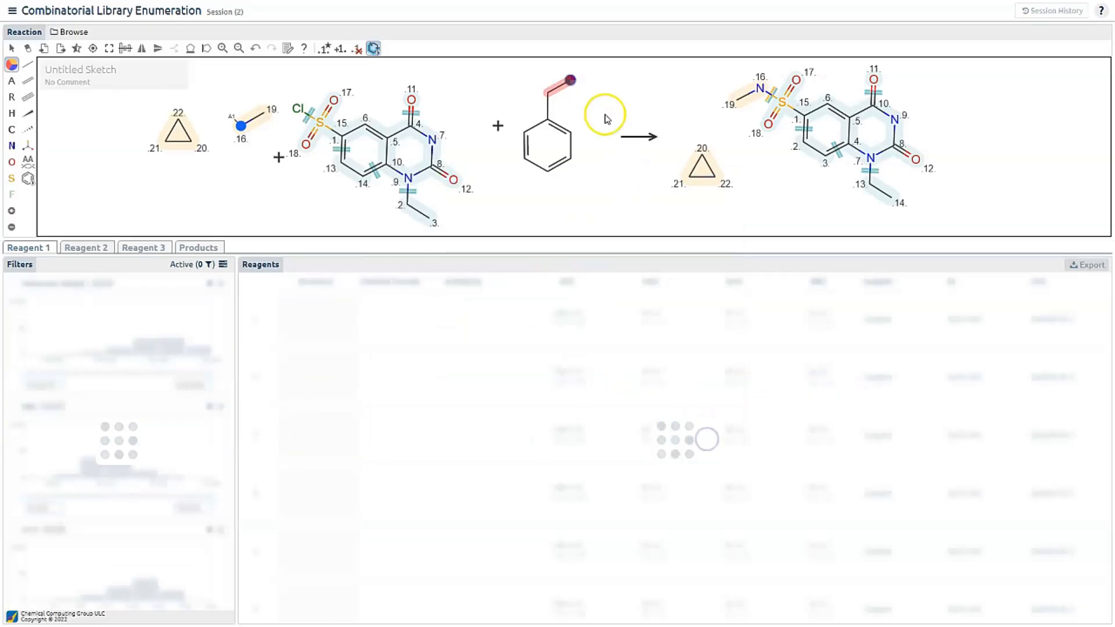
- Require an implicit hydrogen count of at least 2 on the third reagent's benzylic carbon
click(11, 48)
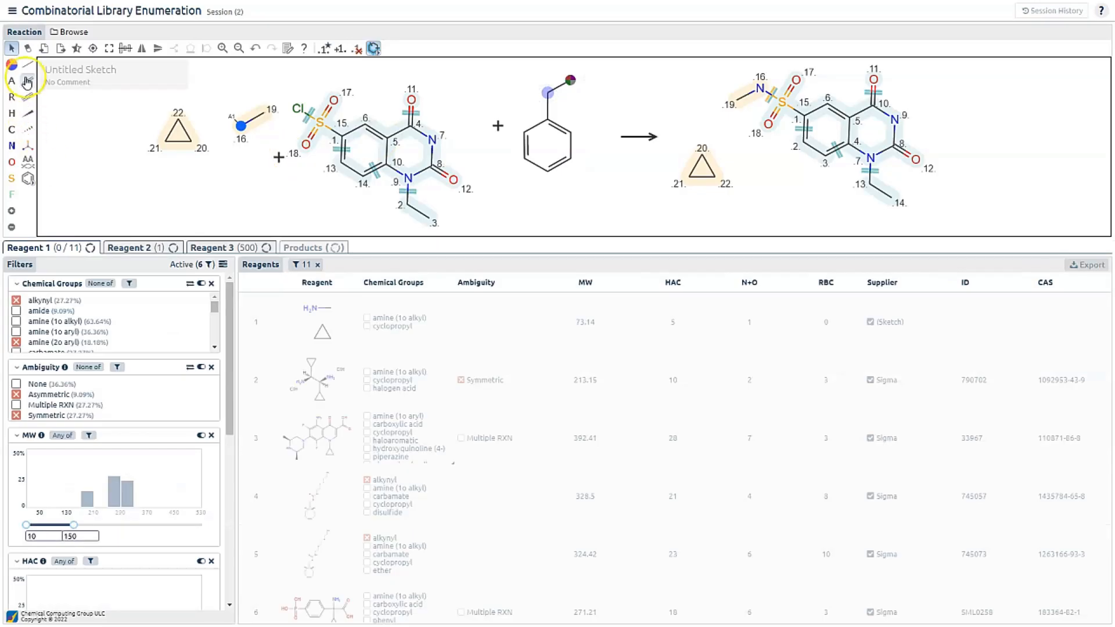
click(12, 64)
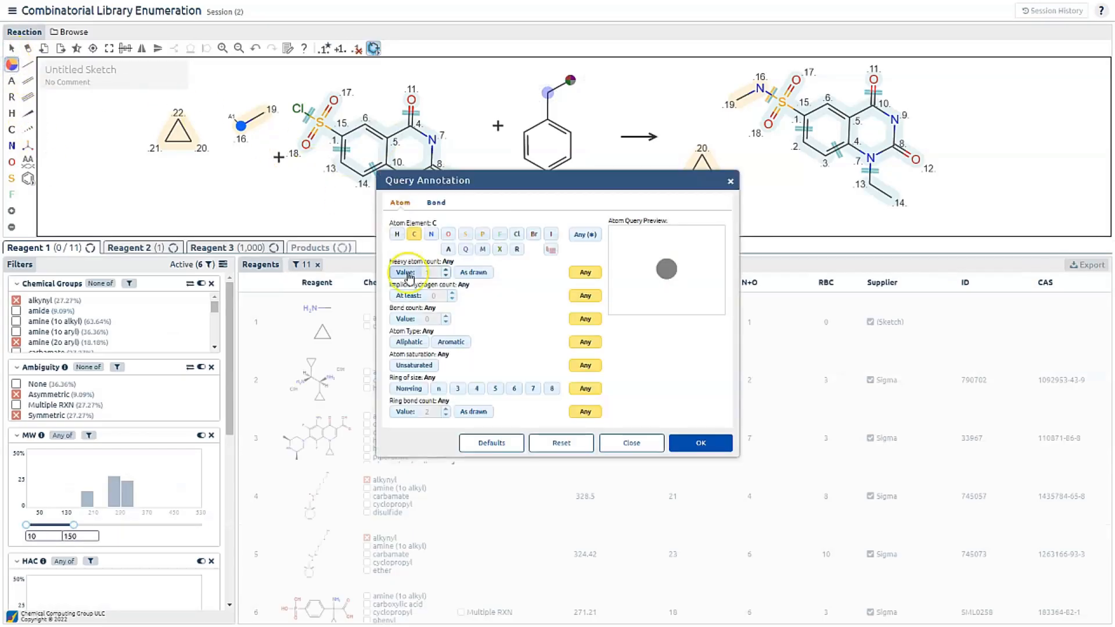
click(451, 294)
click(451, 293)
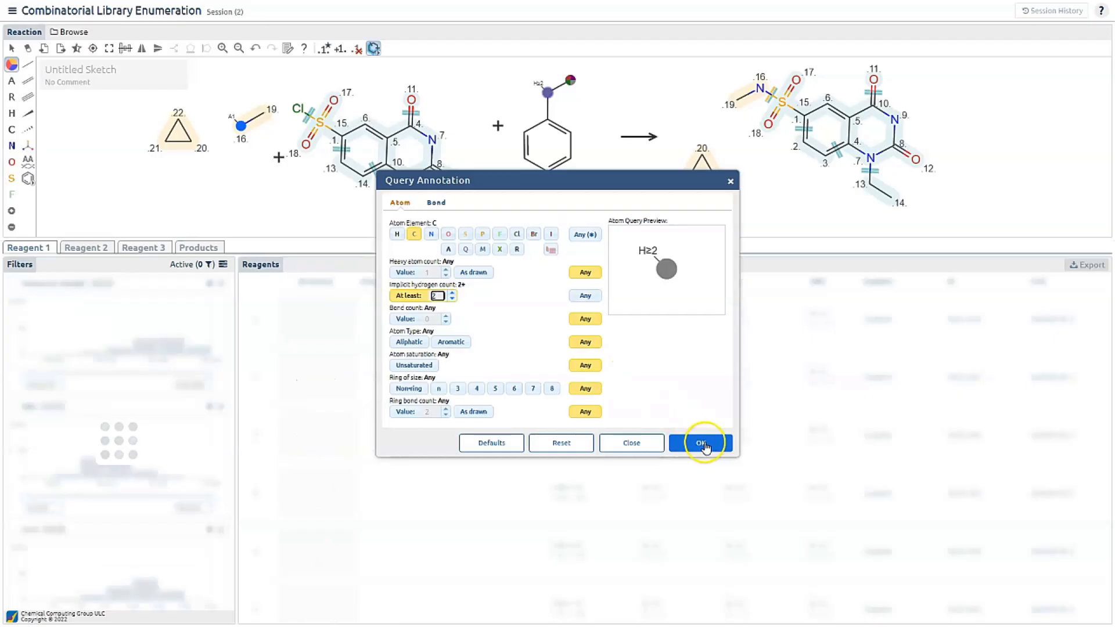
click(702, 443)
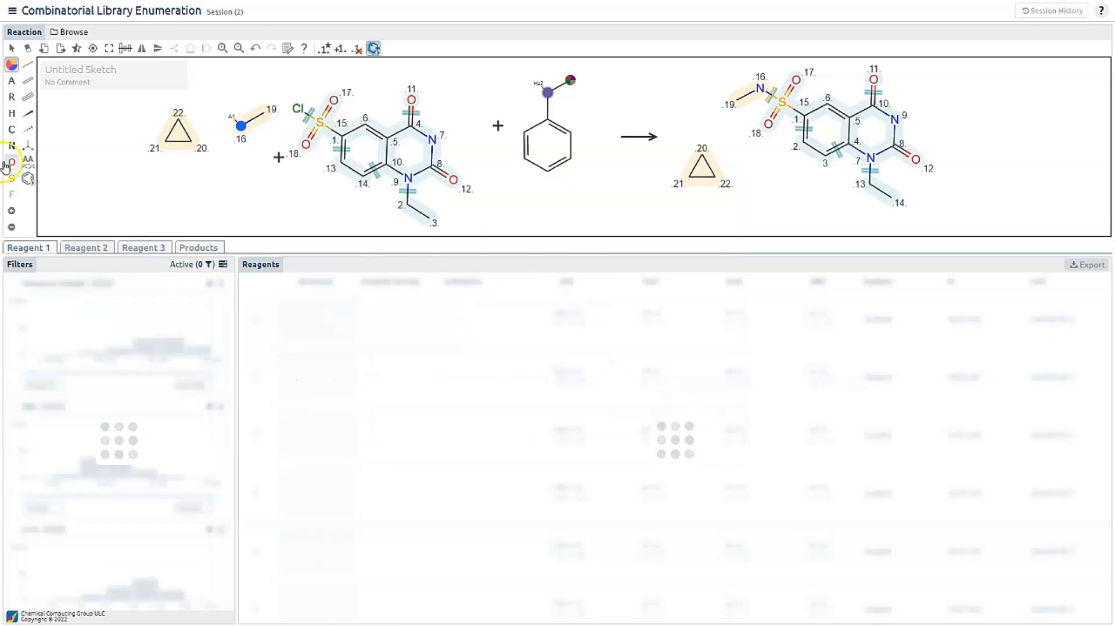
- Sketch a benzyl group on the product's imide nitrogen between the two carbonyls, and automatically map the reaction atoms
click(29, 181)
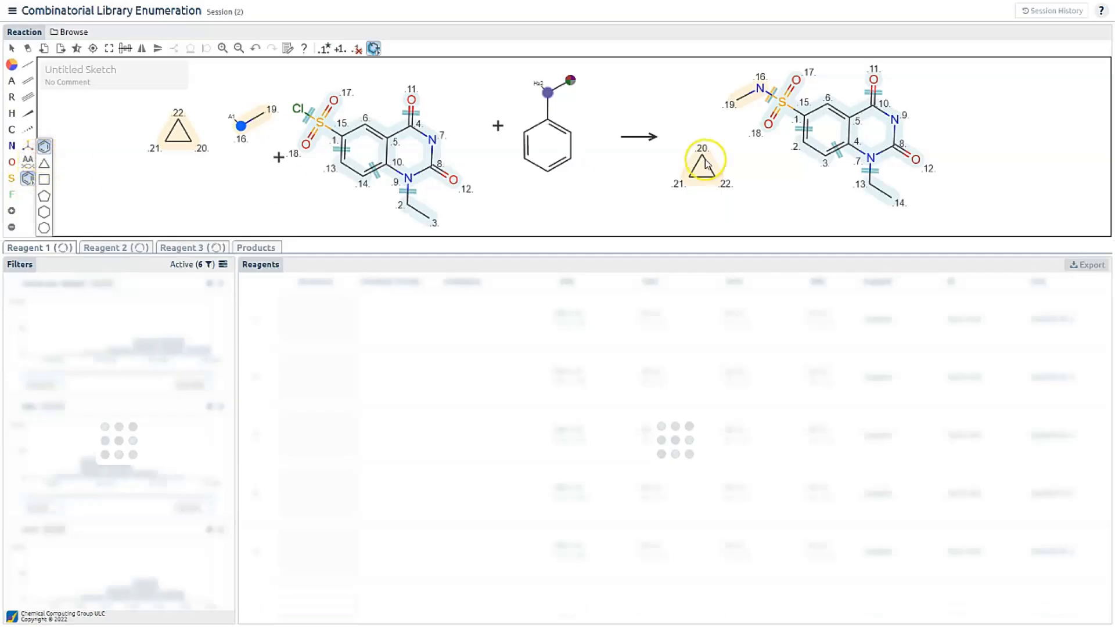
click(966, 126)
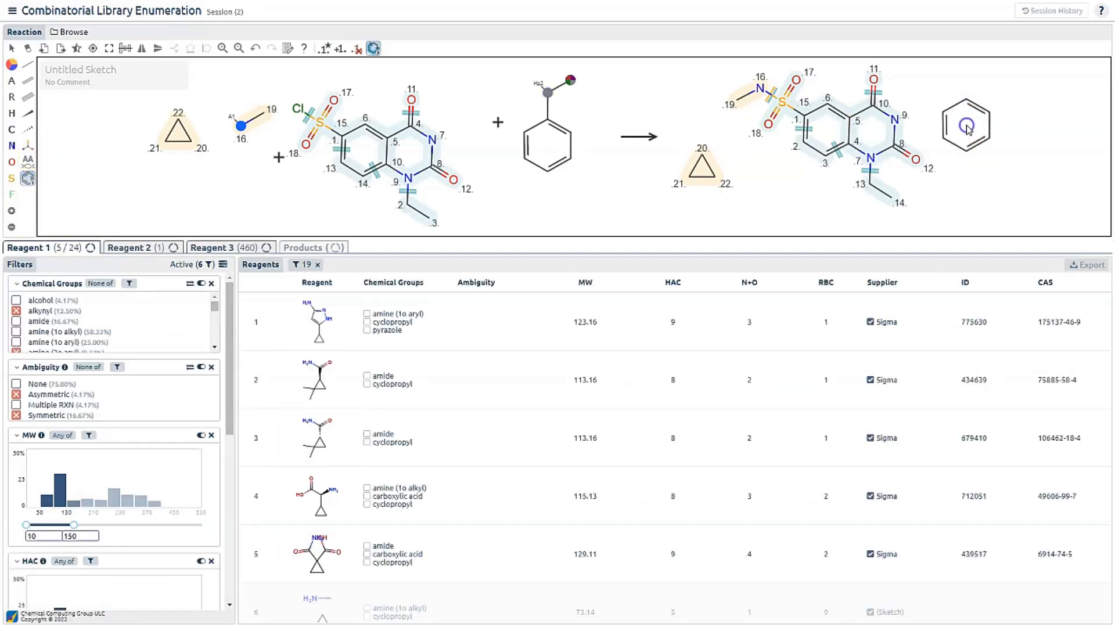
click(27, 64)
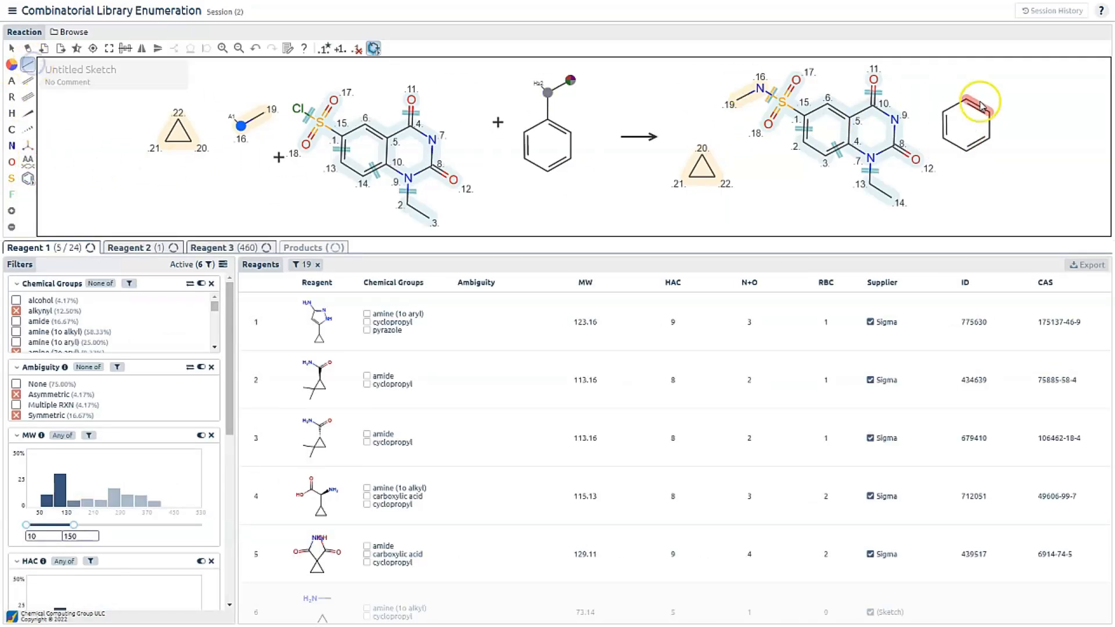
click(943, 111)
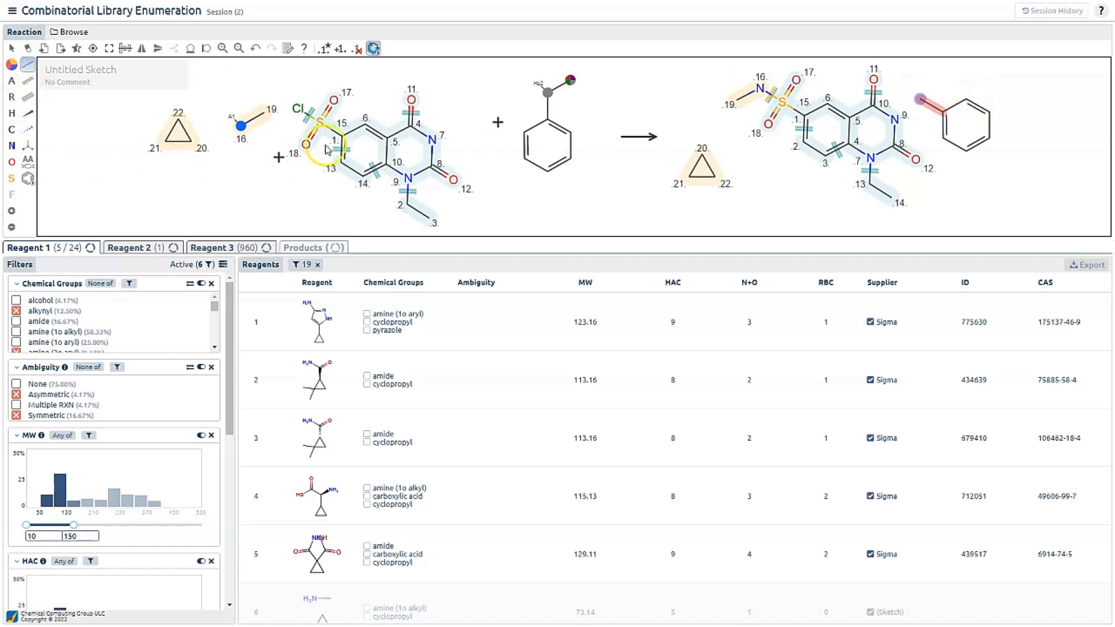
drag(921, 101, 895, 120)
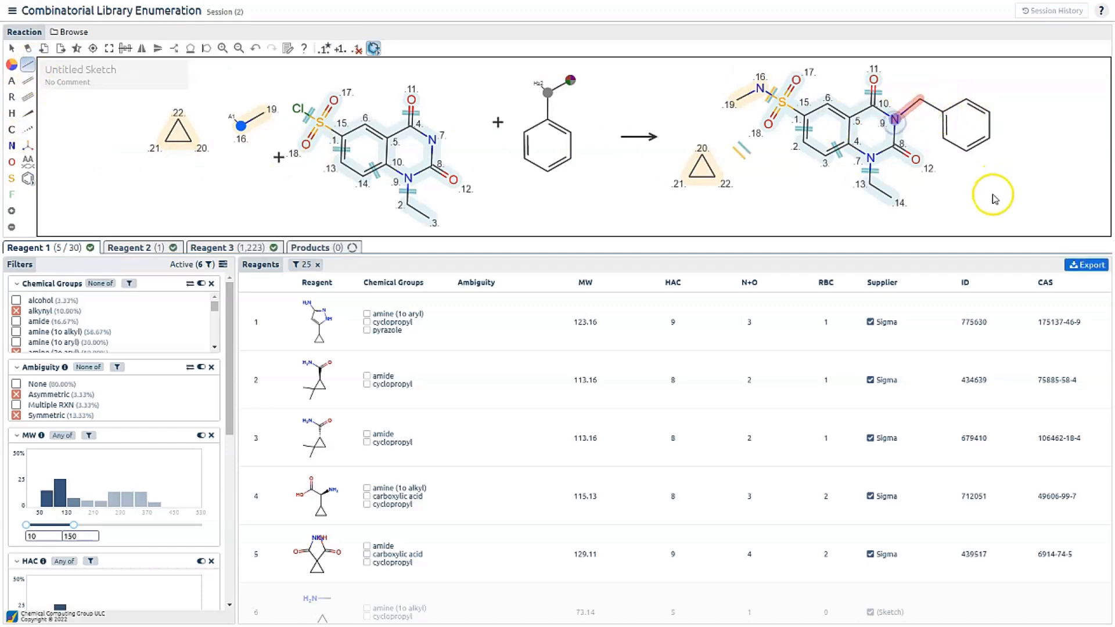
click(327, 48)
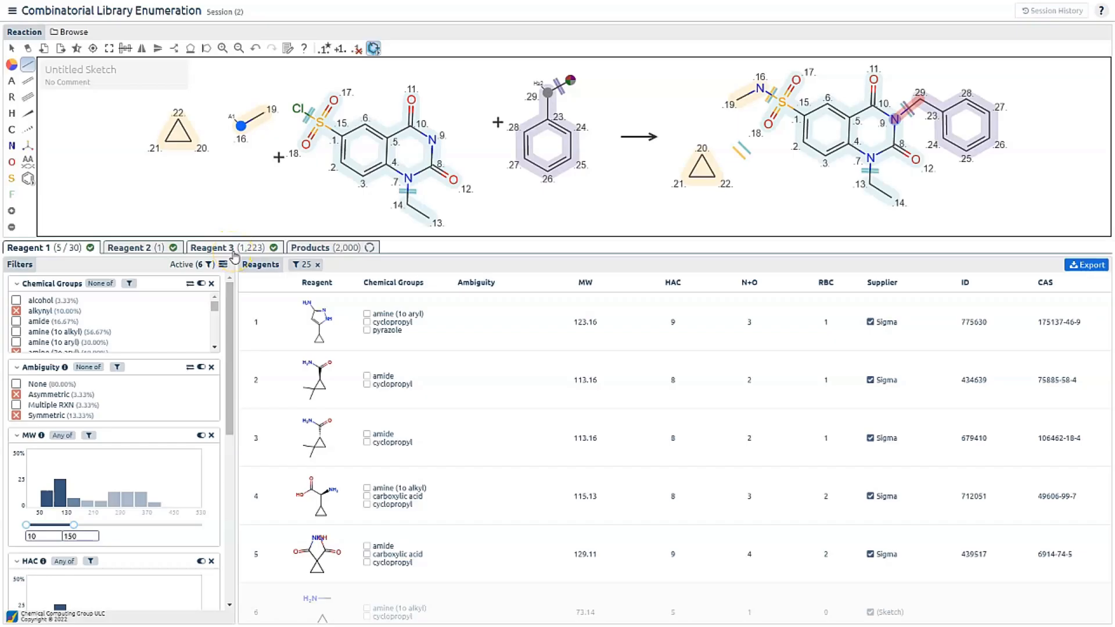
- Filter the Reagent 3 list to exclude boronic esters and reagents with symmetric ambiguity
click(234, 255)
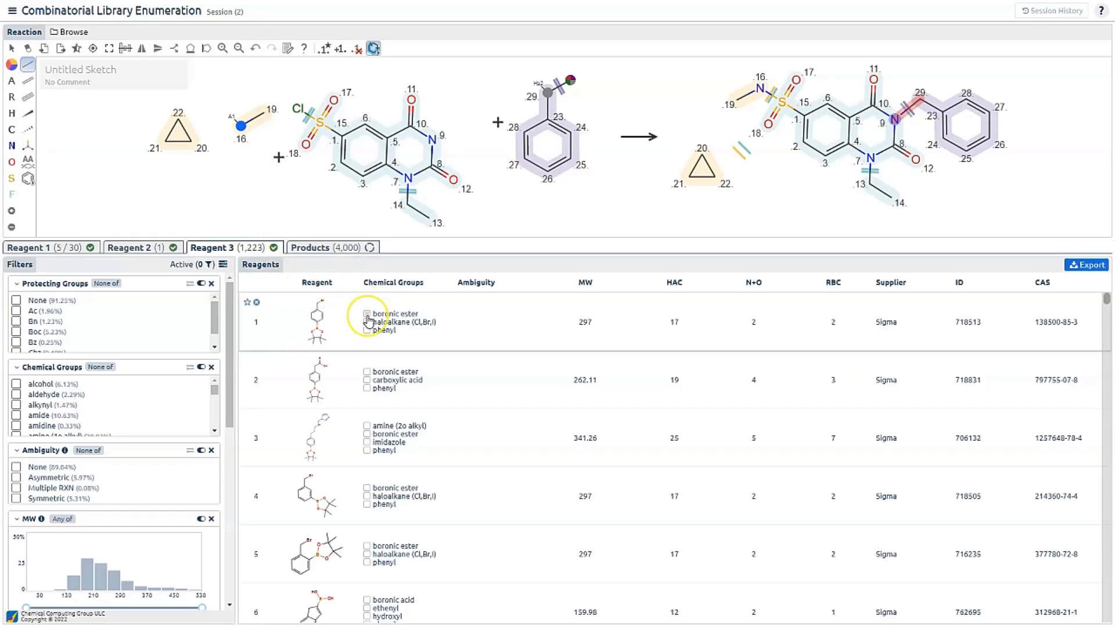
click(367, 314)
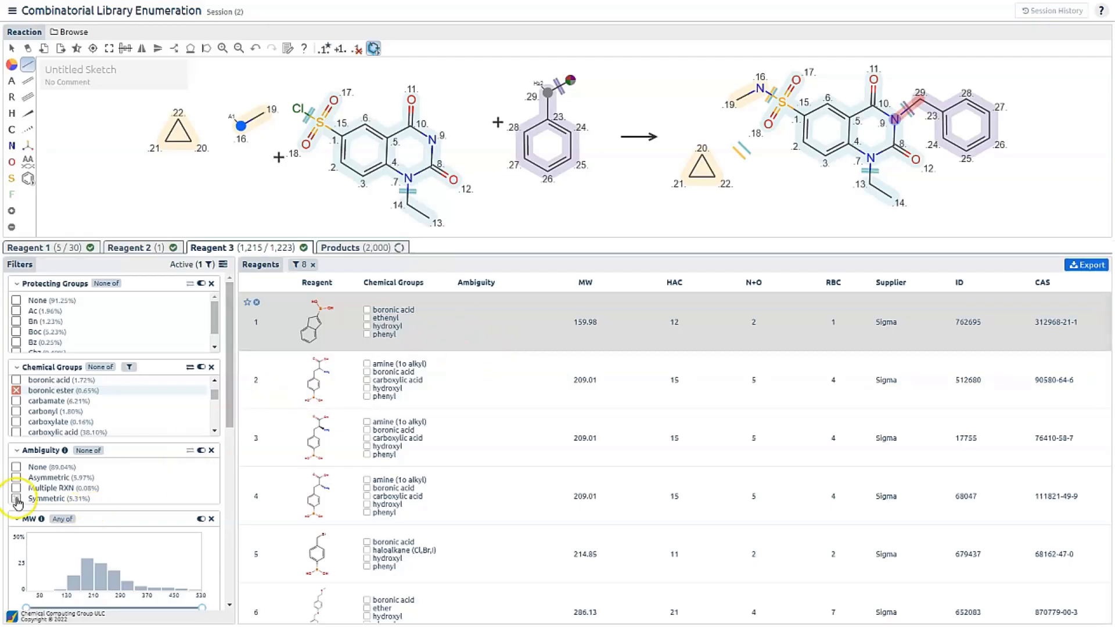
click(16, 498)
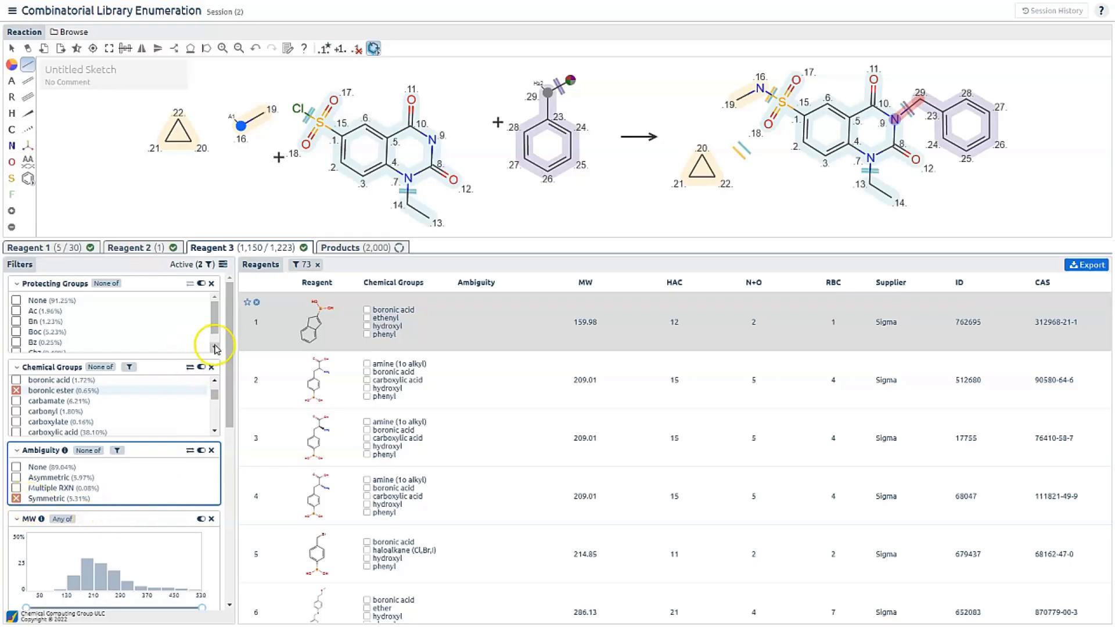
- Limit Reagent 3 to a maximum MW of 250 and a maximum HAC of 15
drag(230, 336, 233, 403)
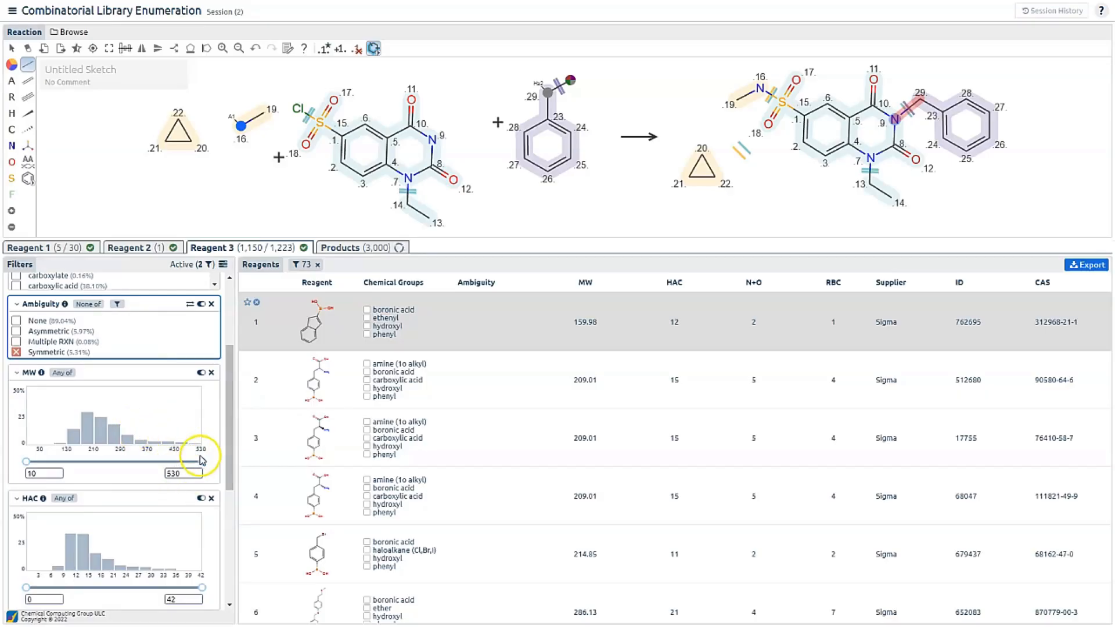
double_click(168, 473)
text(250)
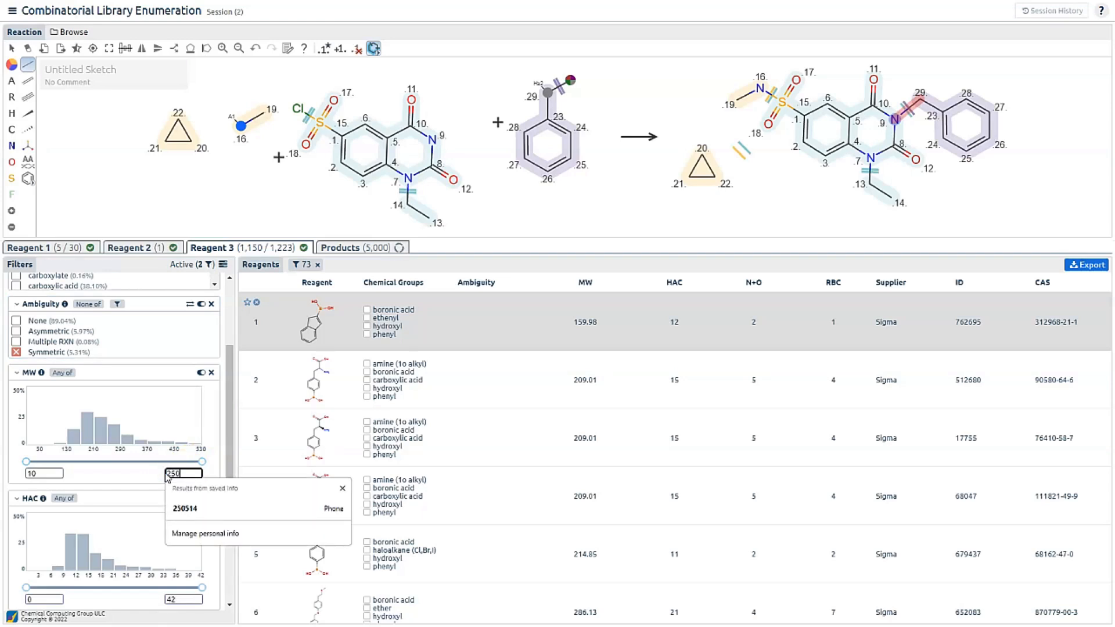
key(Return)
scroll(166, 474, down, 1)
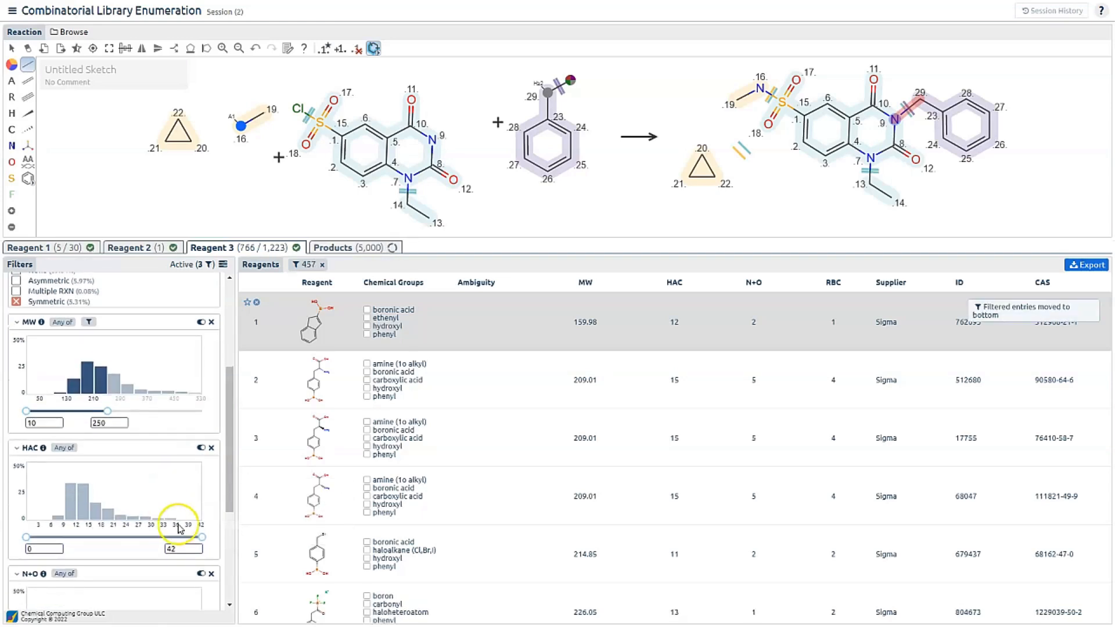
drag(201, 537, 89, 543)
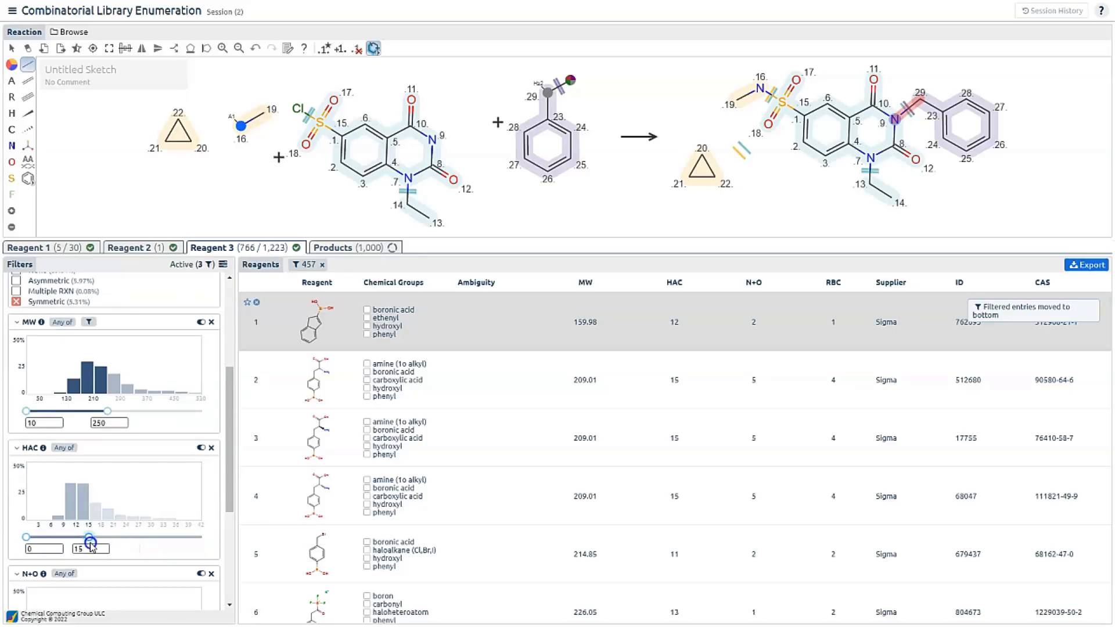
- Limit both N+O and RBC of Reagent 3 to a maximum of 5, and show the enumerated products
drag(226, 478, 227, 563)
drag(201, 481, 81, 480)
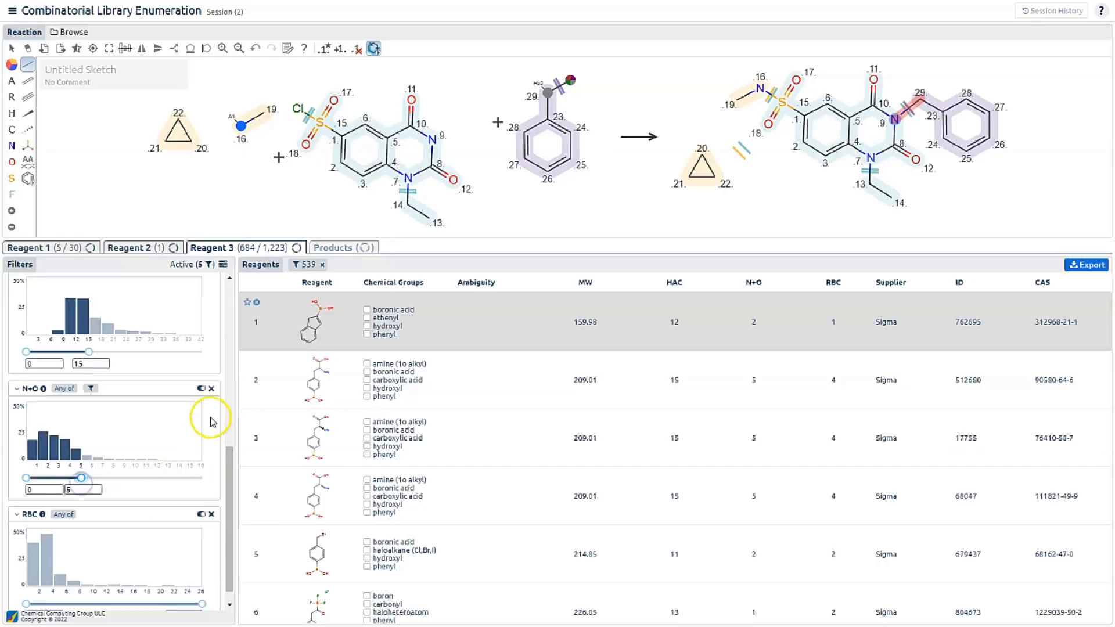
drag(227, 467, 228, 518)
drag(202, 585, 63, 588)
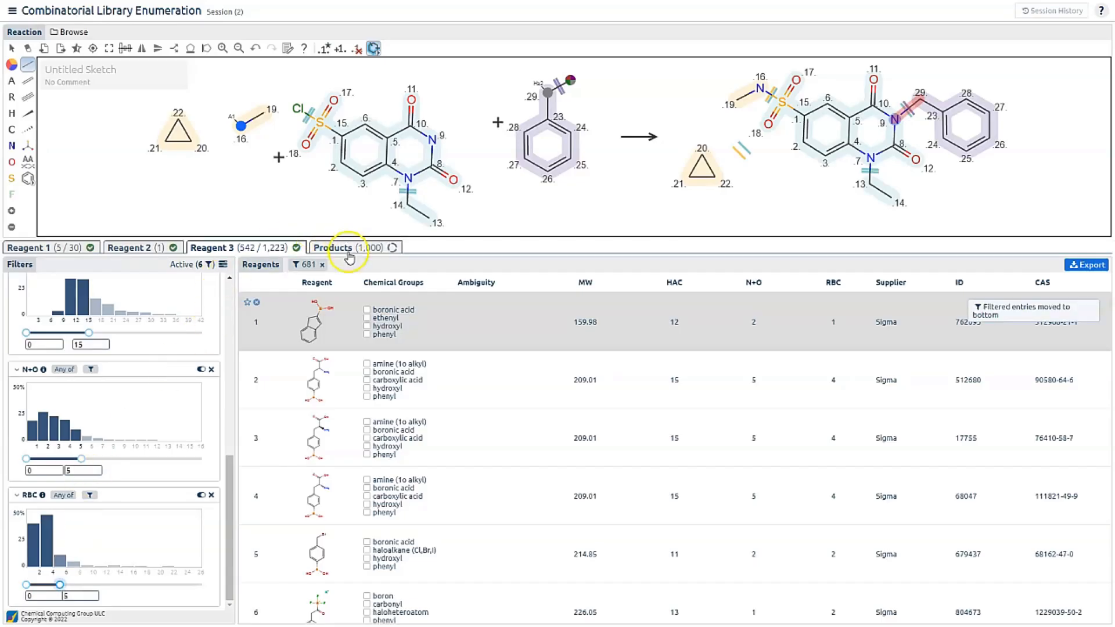
click(356, 250)
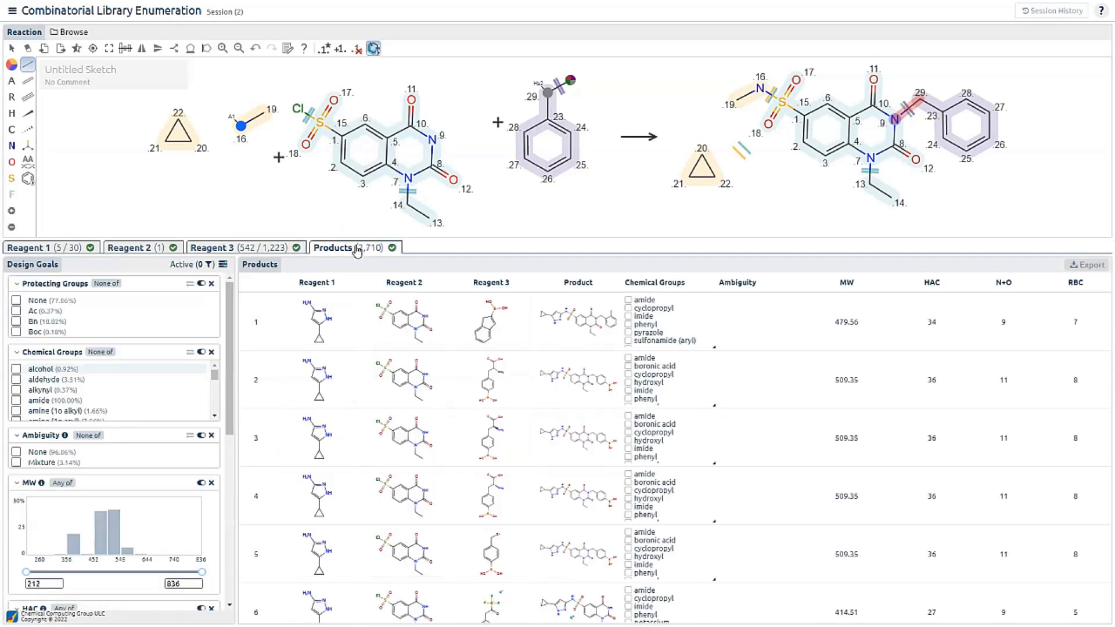